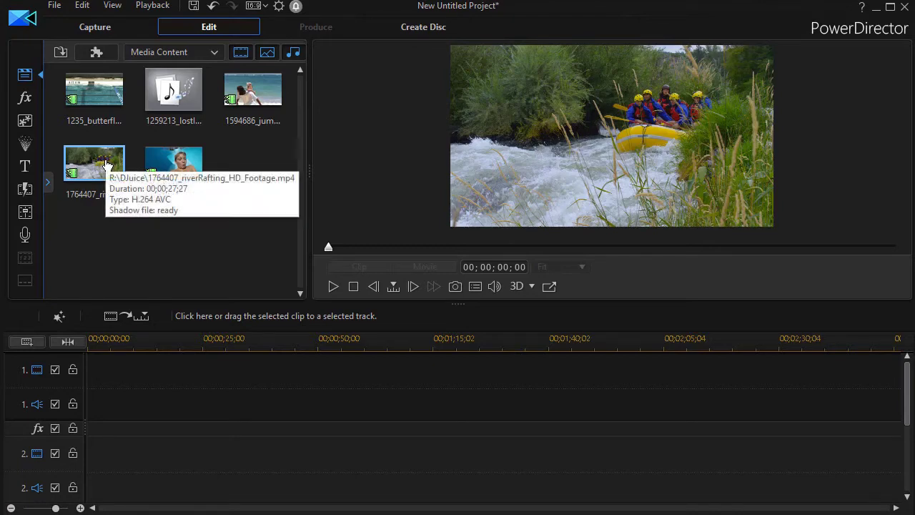
# Place the river-rafting clip on video track 1, starting at 00;00;18;27
pyautogui.moveTo(105, 165); pyautogui.dragTo(148, 372)
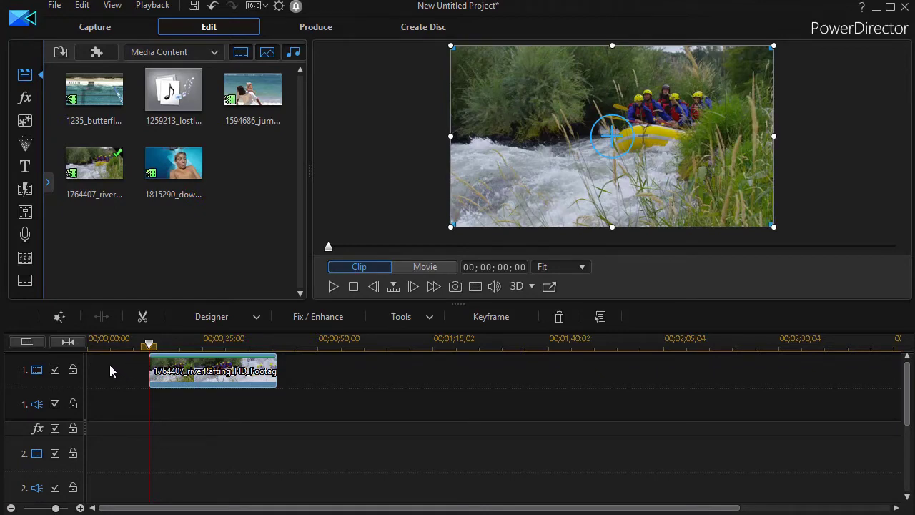
pyautogui.moveTo(252, 372); pyautogui.dragTo(233, 371)
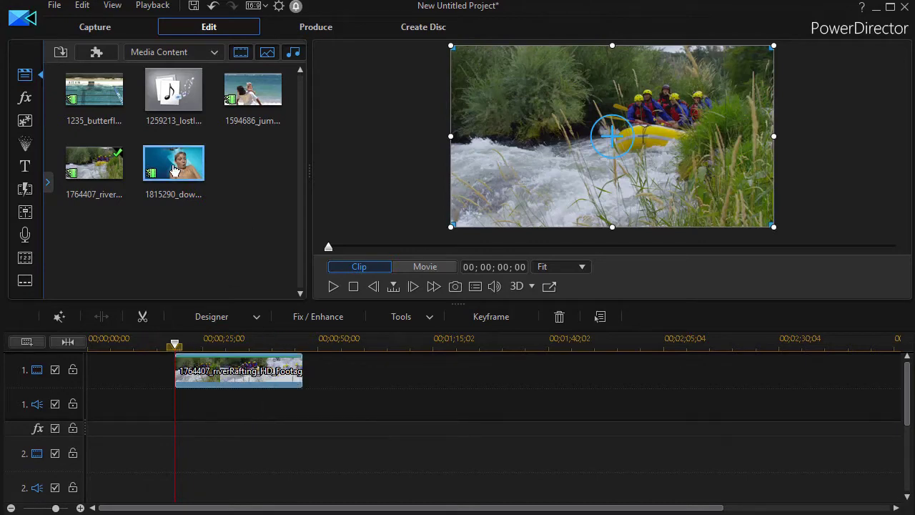
# Add the beach jump clip to video track 2, overlapping the rafting clip, and select the rafting clip
pyautogui.moveTo(245, 99); pyautogui.dragTo(198, 450)
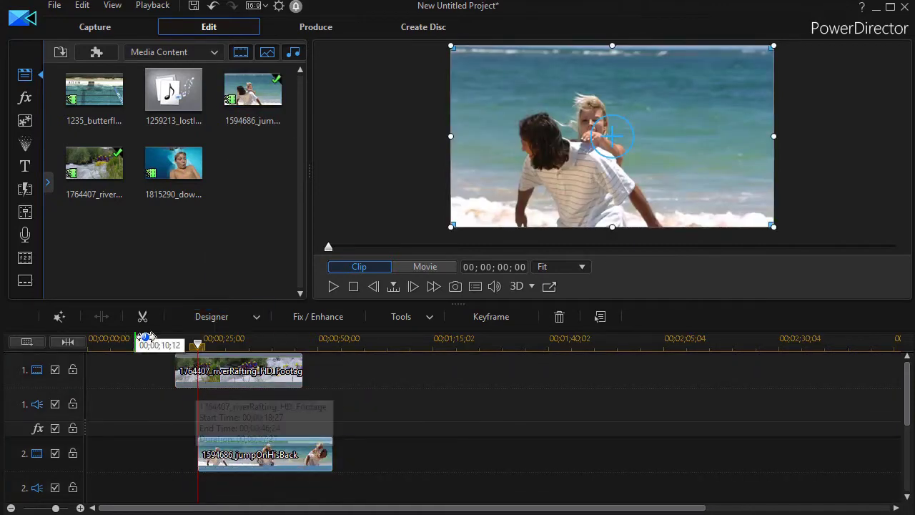
pyautogui.moveTo(198, 344); pyautogui.dragTo(190, 351)
pyautogui.click(194, 361)
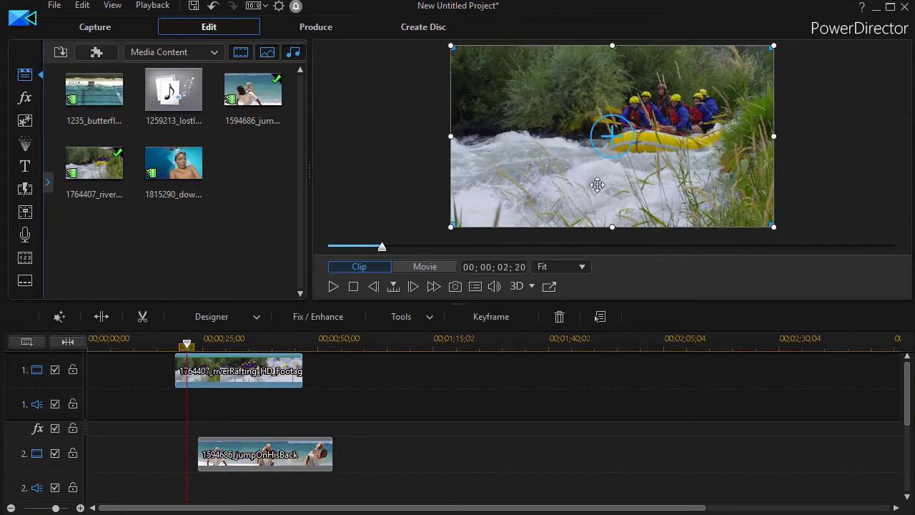
# Play the whole movie in Movie mode, then move the beach jump clip onto track 1 after the rafting clip
pyautogui.click(432, 270)
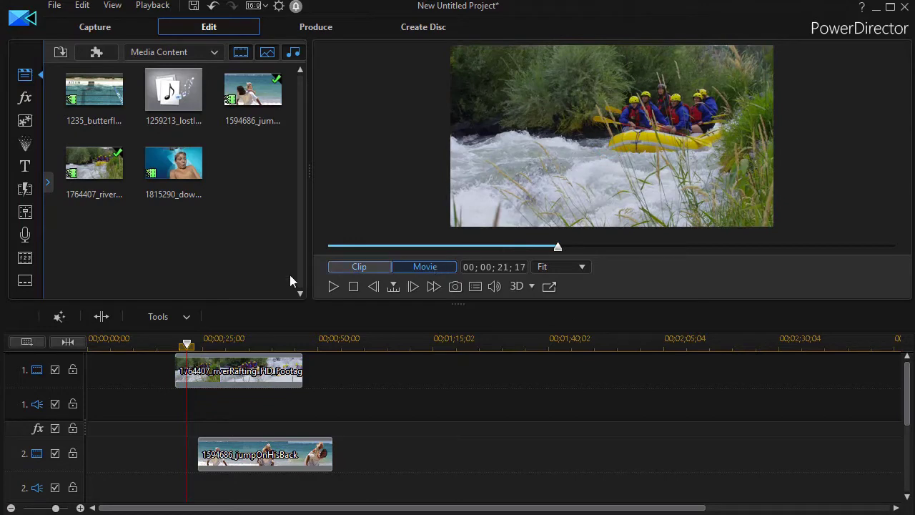
pyautogui.click(333, 286)
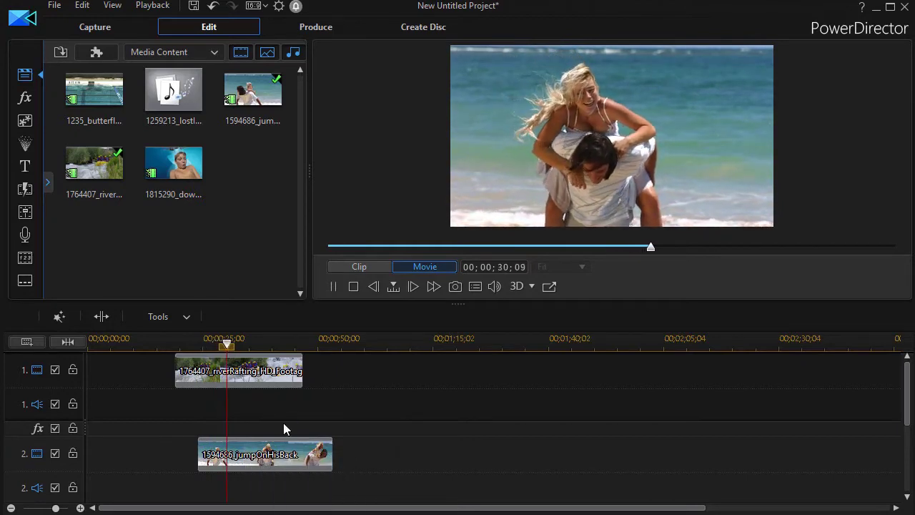
pyautogui.click(332, 286)
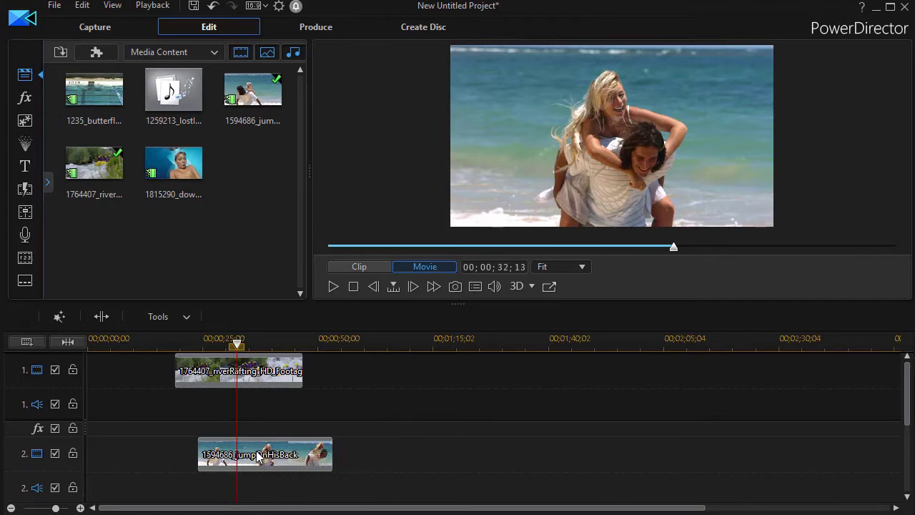
pyautogui.moveTo(260, 450); pyautogui.dragTo(379, 386)
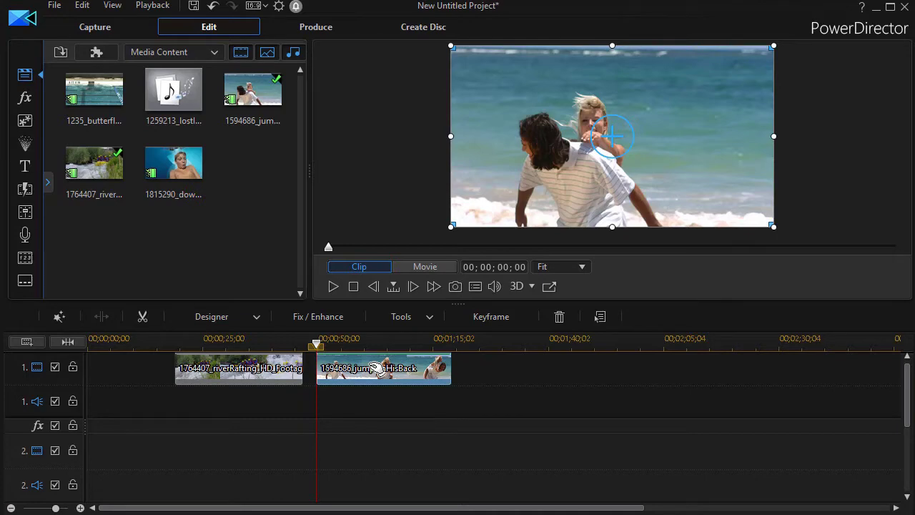
# Undo all four clip edits with Ctrl+Z and load the river-rafting clip into the preview
pyautogui.hotkey('ctrl', 'z')
pyautogui.hotkey('ctrl', 'z')
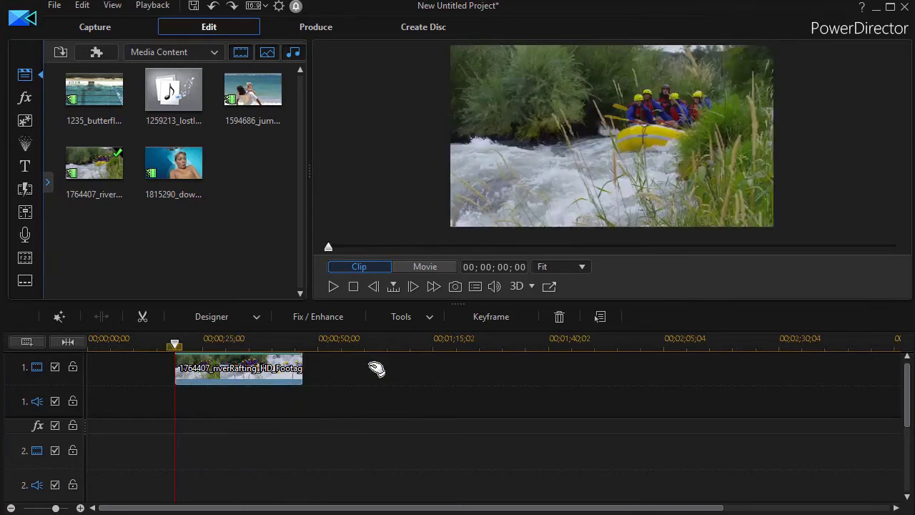
pyautogui.hotkey('ctrl', 'z')
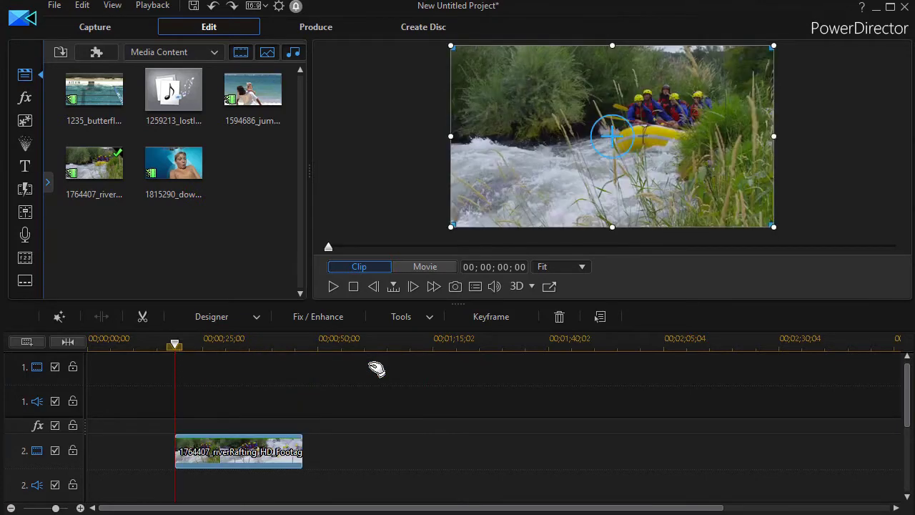
pyautogui.hotkey('ctrl', 'z')
pyautogui.hotkey('ctrl', 'z')
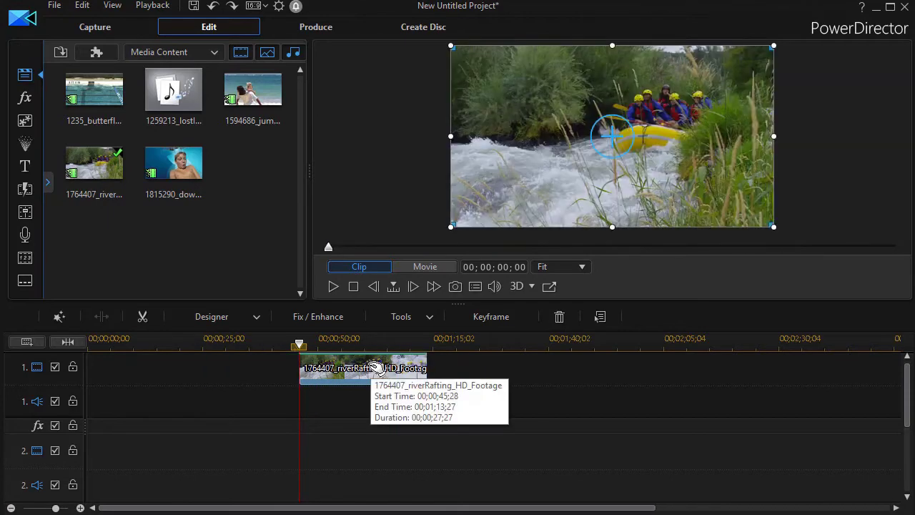
pyautogui.hotkey('ctrl', 'z')
pyautogui.hotkey('ctrl', 'z')
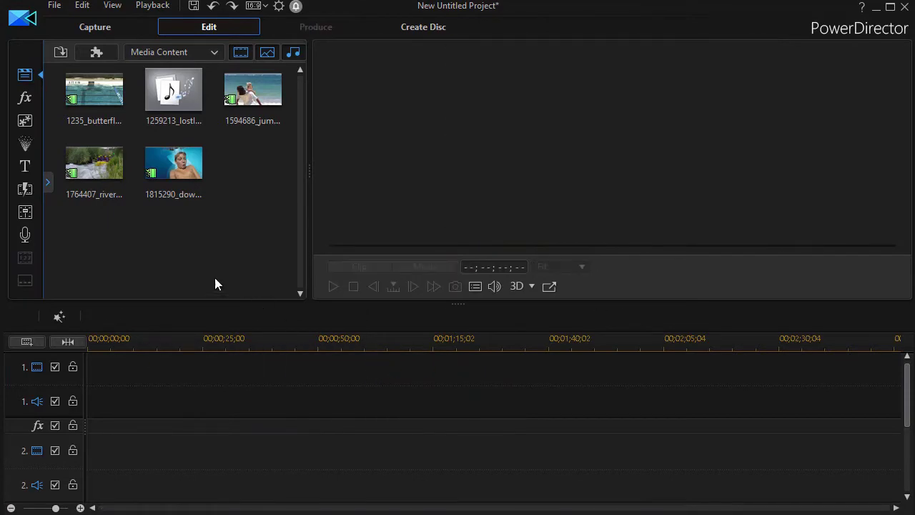
pyautogui.click(106, 171)
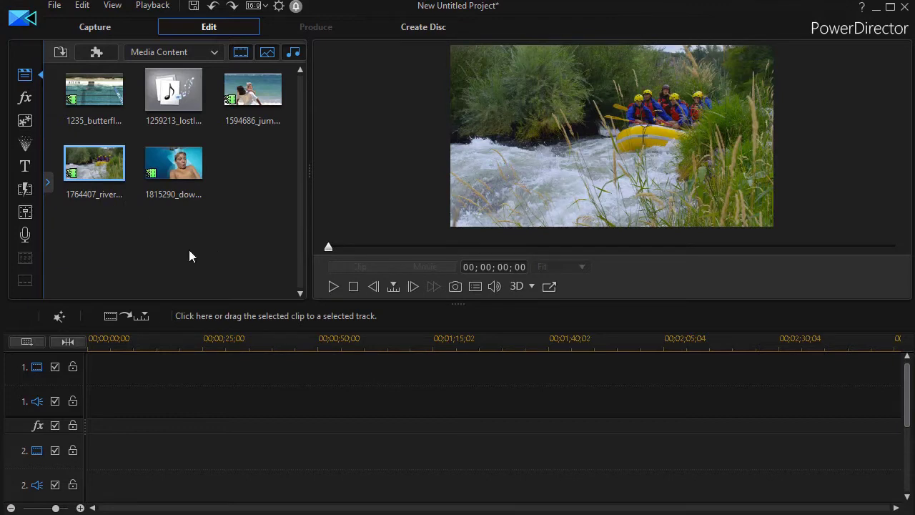
pyautogui.moveTo(105, 176)
# Insert the rafting clip on track 1 at 00;00;16;18, and put the water-slide clip after it
pyautogui.click(139, 314)
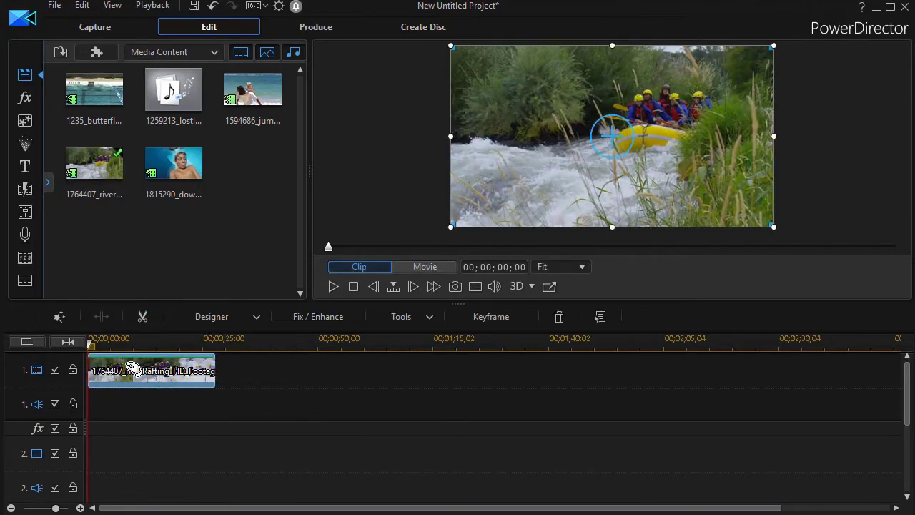
pyautogui.moveTo(170, 376); pyautogui.dragTo(223, 366)
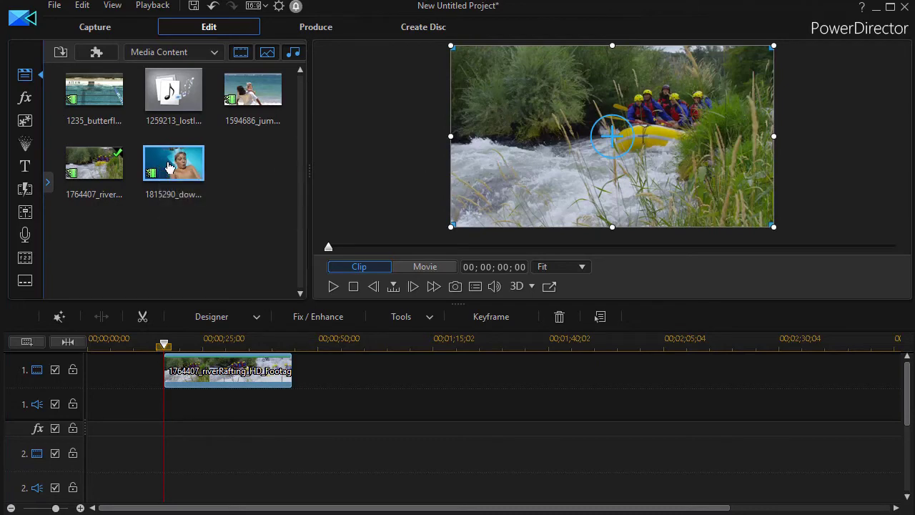
pyautogui.moveTo(182, 176); pyautogui.dragTo(327, 376)
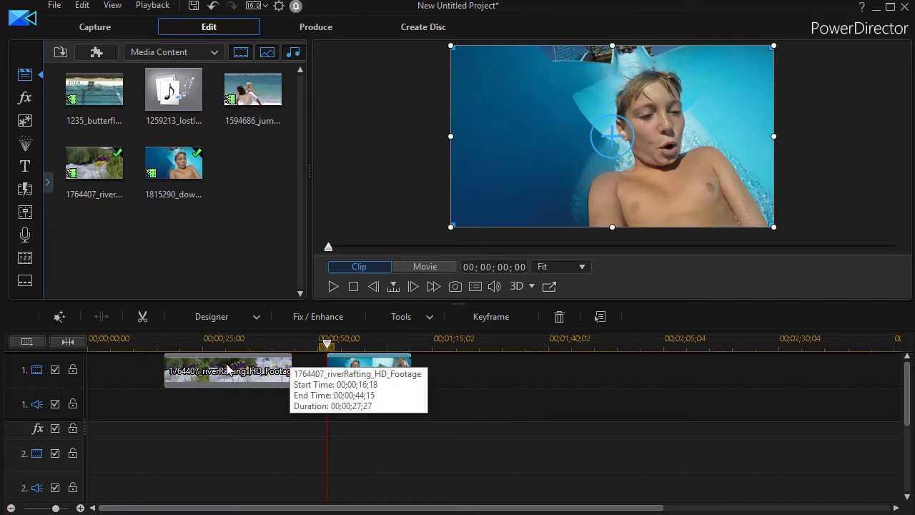
# Scrub the movie back into the rafting clip and cue that clip to its start
pyautogui.click(326, 348)
pyautogui.moveTo(326, 348); pyautogui.dragTo(220, 347)
pyautogui.click(265, 372)
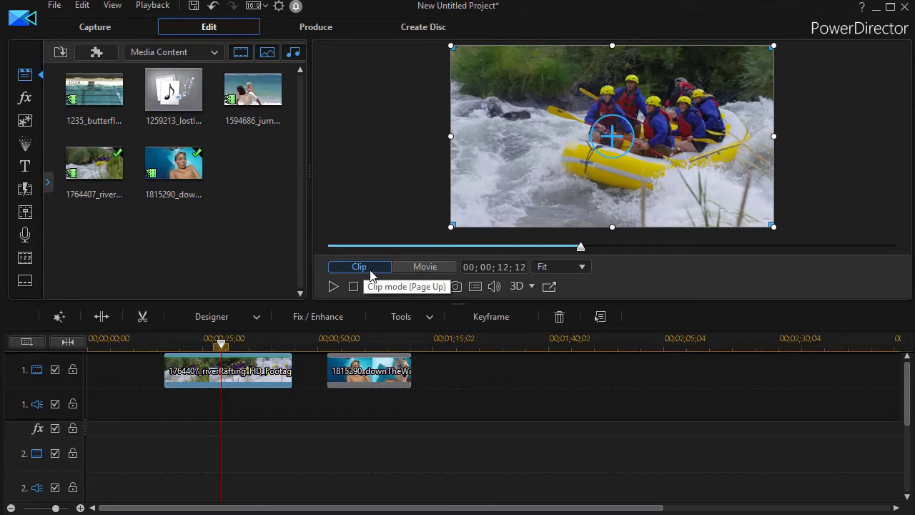
pyautogui.press('Home')
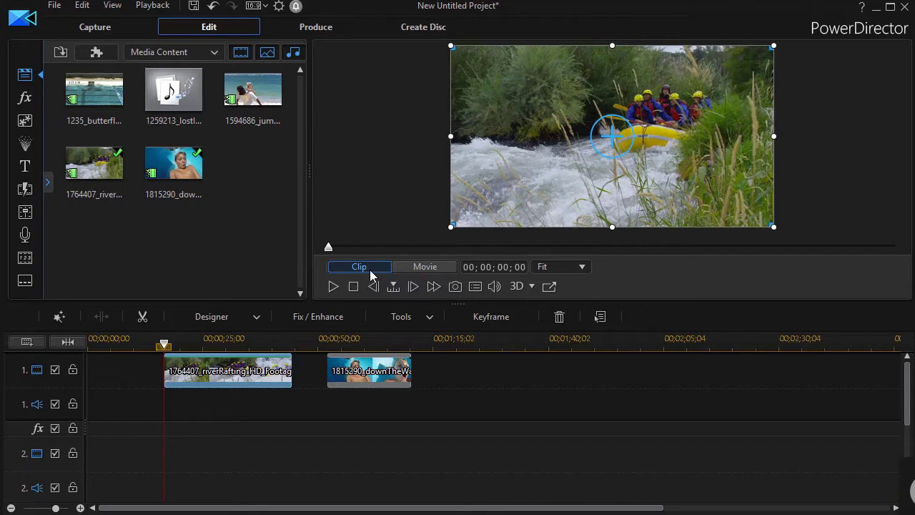
# Check the rafting clip's end and the water-slide clip's end and start points
pyautogui.press('End')
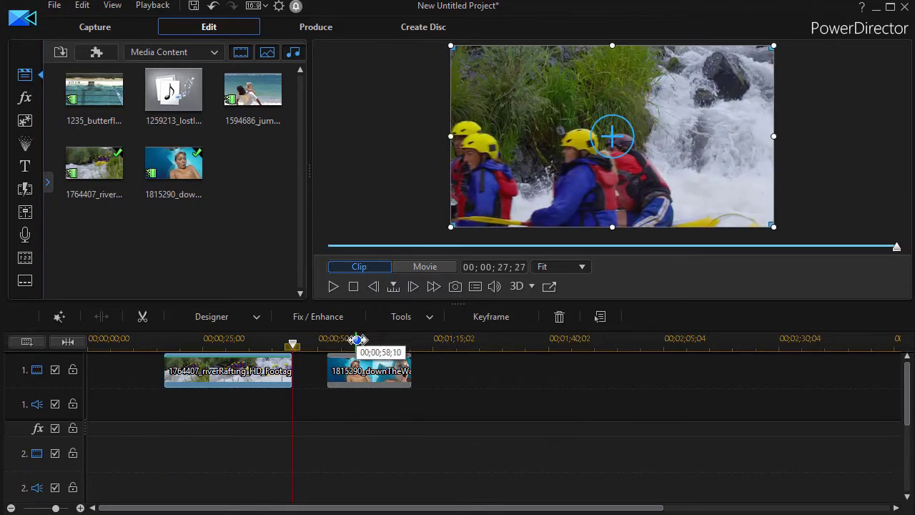
pyautogui.click(369, 371)
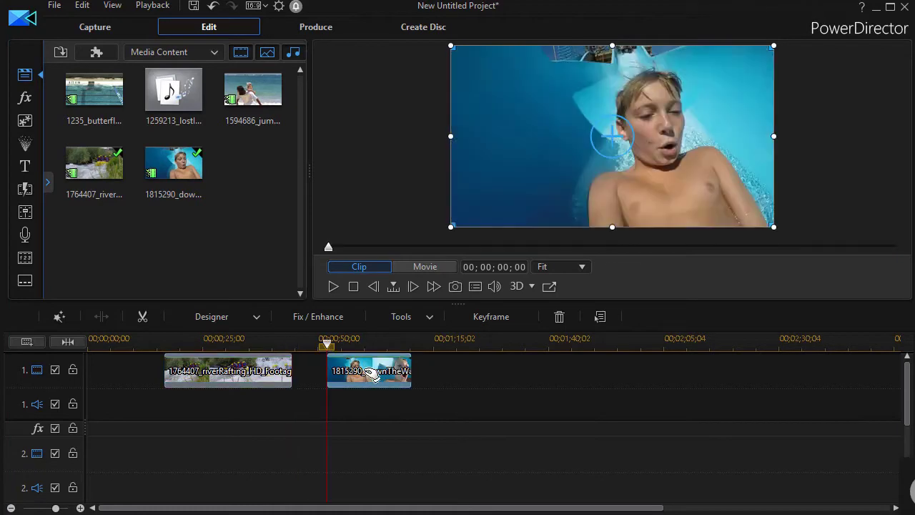
pyautogui.press('End')
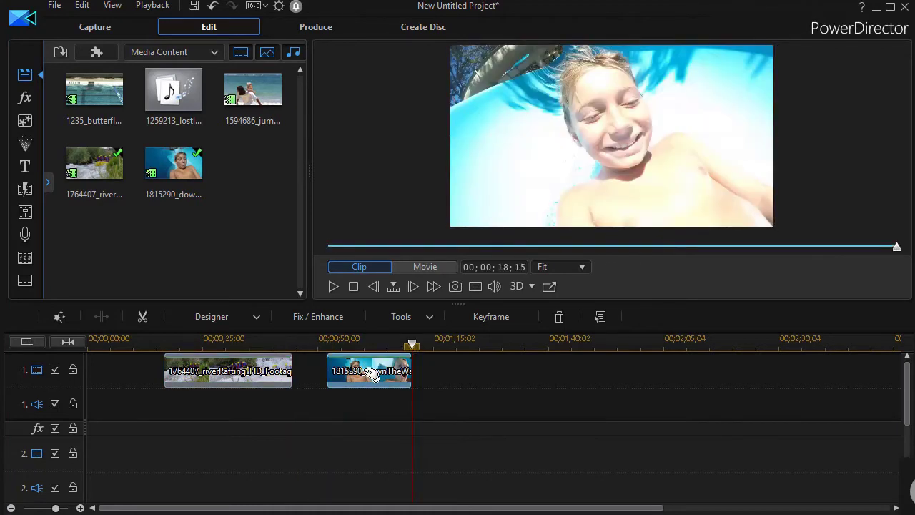
pyautogui.press('Home')
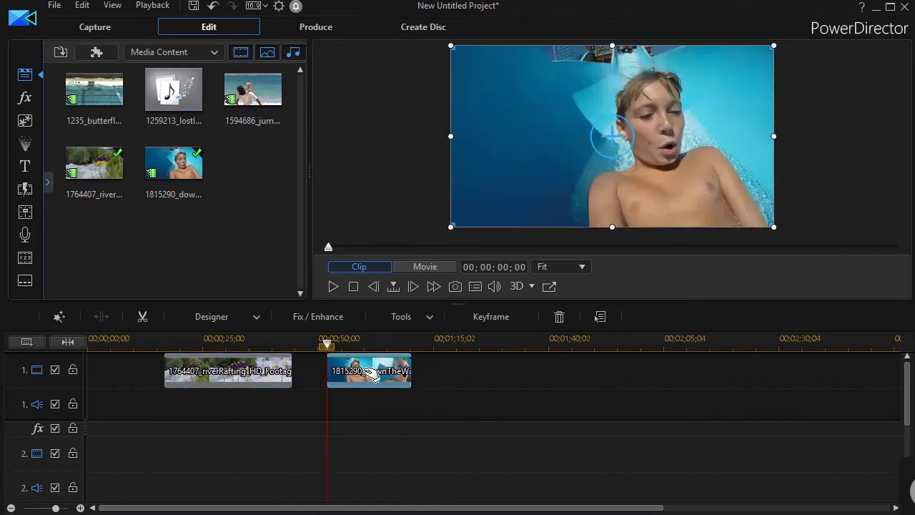
# Preview the whole movie from its start to its end at 00;01;10;16
pyautogui.click(424, 268)
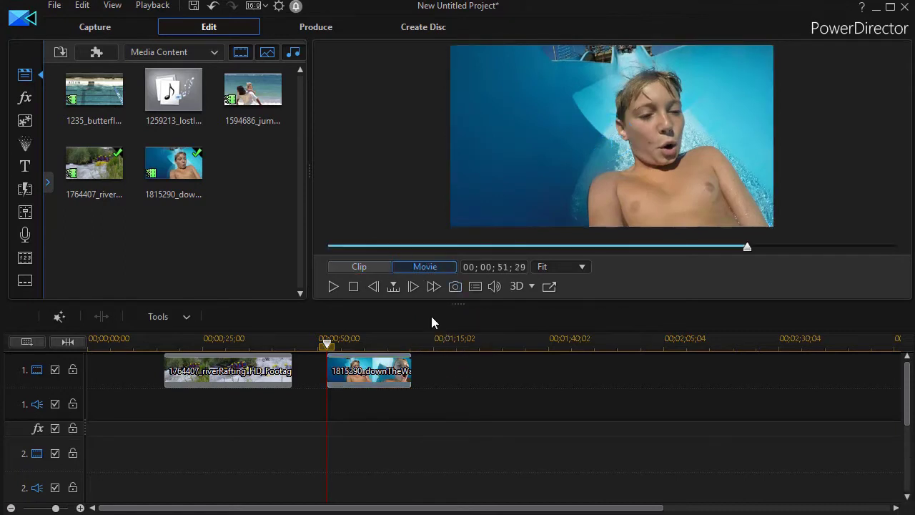
pyautogui.press('Home')
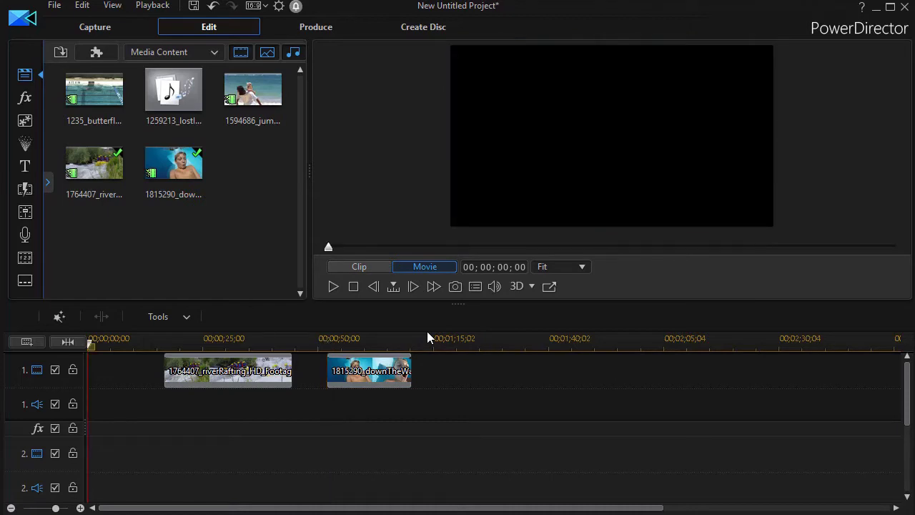
pyautogui.press('End')
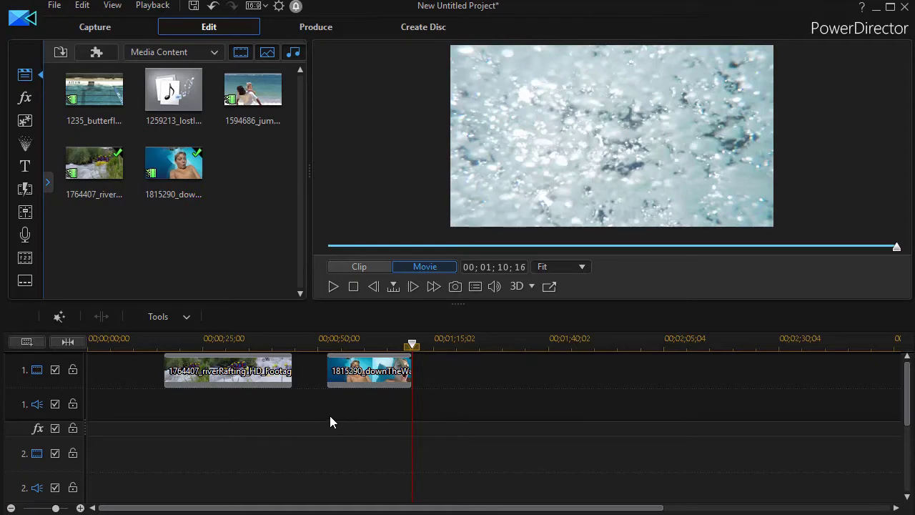
# Drop the lostInYou music on audio track 2 and nudge it slightly earlier
pyautogui.moveTo(173, 93); pyautogui.dragTo(327, 460)
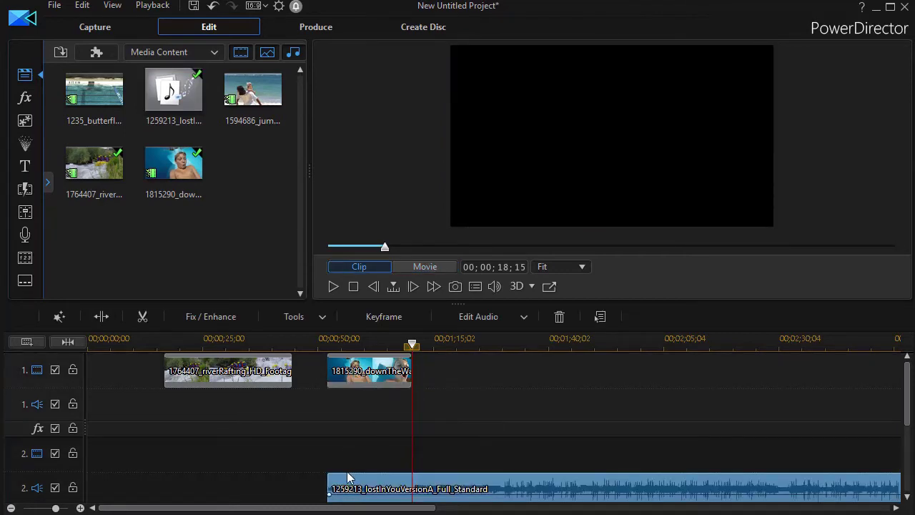
pyautogui.click(361, 492)
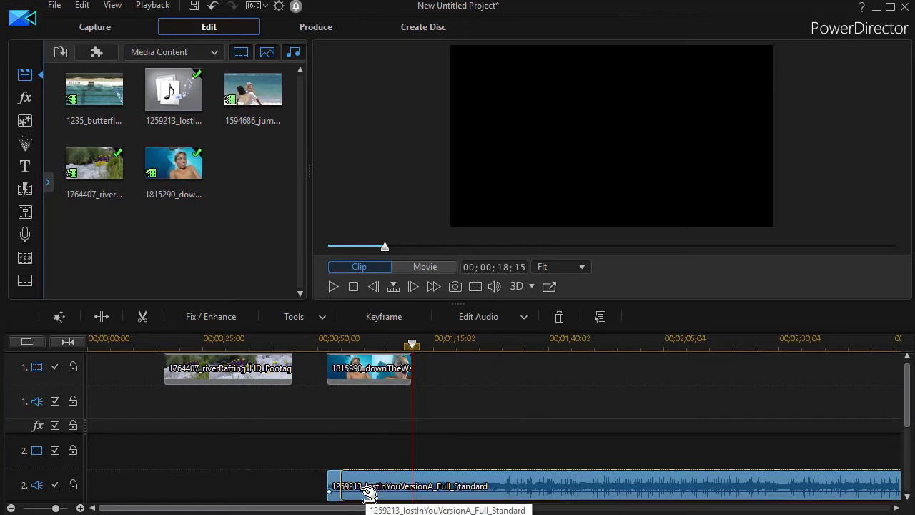
pyautogui.scroll(-2, 360, 492)
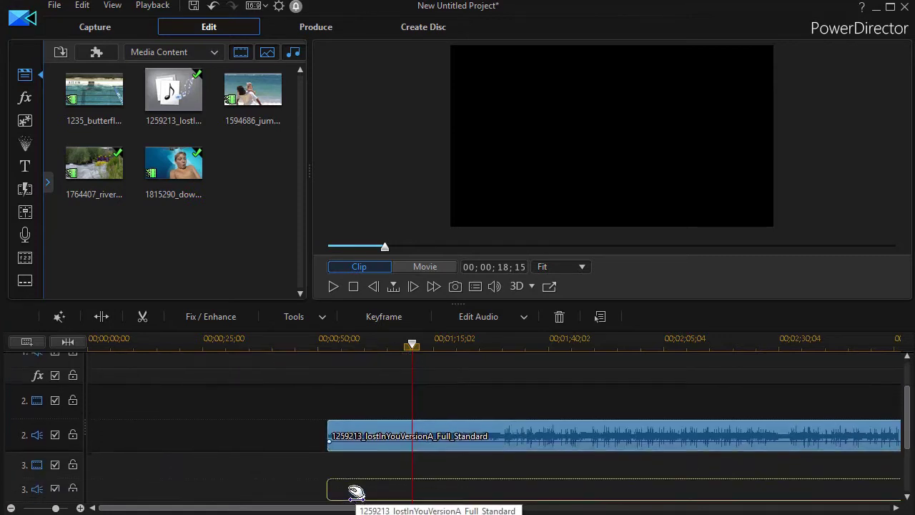
pyautogui.moveTo(364, 423)
pyautogui.mouseDown()
pyautogui.moveTo(347, 426)
pyautogui.moveTo(361, 429)
pyautogui.mouseUp()
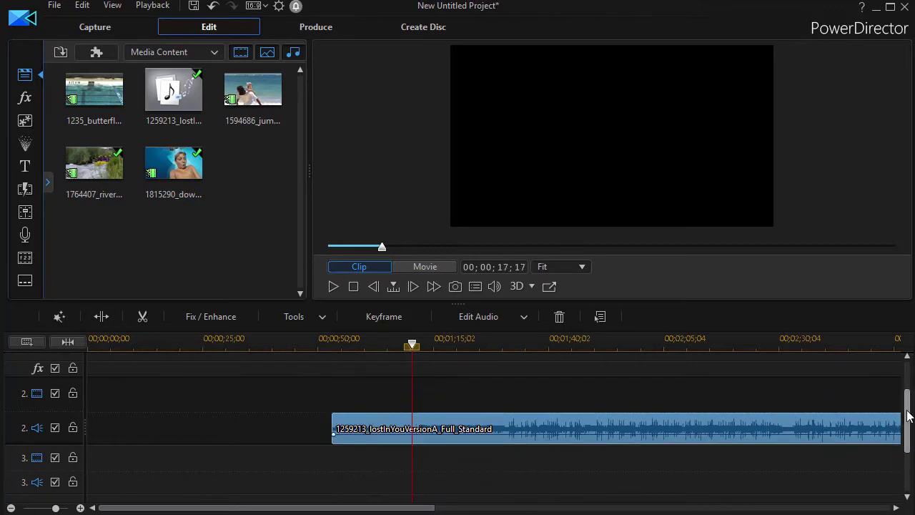
# Snap the music's start to the water-slide clip's start around 00;00;51
pyautogui.moveTo(906, 410); pyautogui.dragTo(905, 377)
pyautogui.moveTo(358, 484)
pyautogui.moveTo(355, 483); pyautogui.dragTo(350, 484)
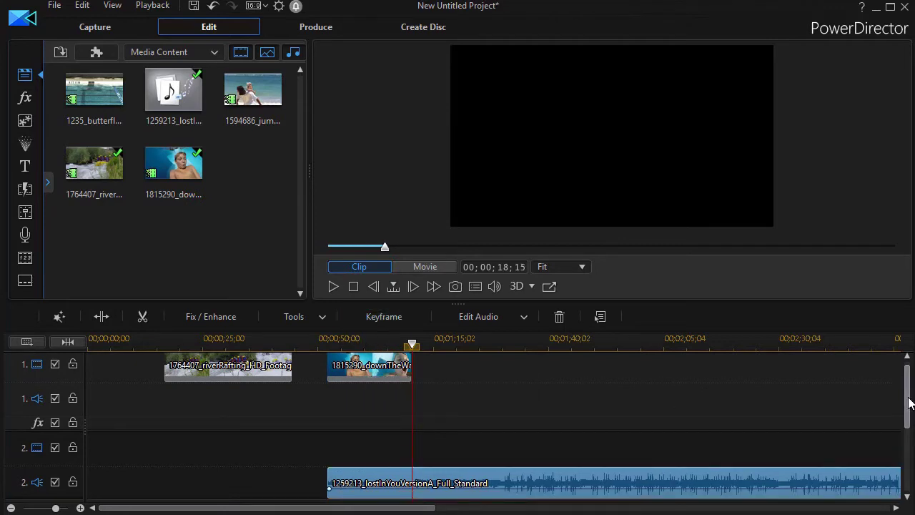
pyautogui.scroll(1, 904, 377)
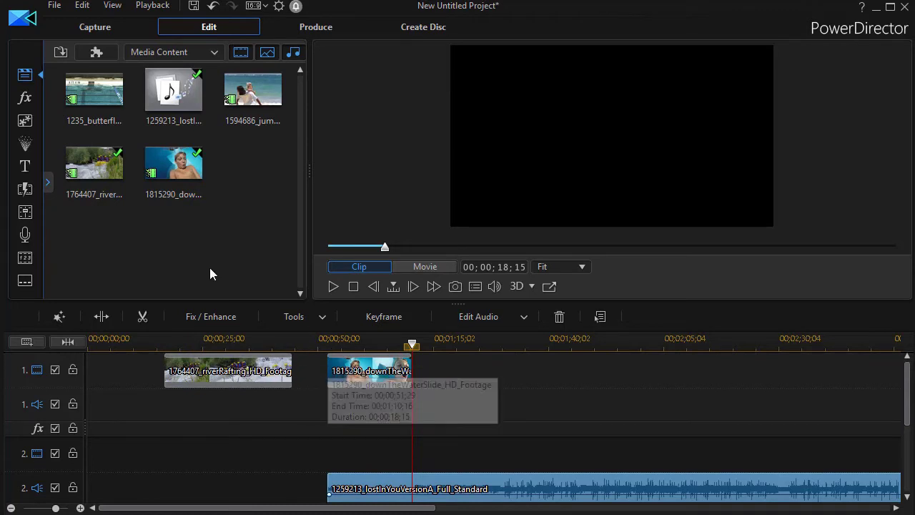
pyautogui.click(105, 101)
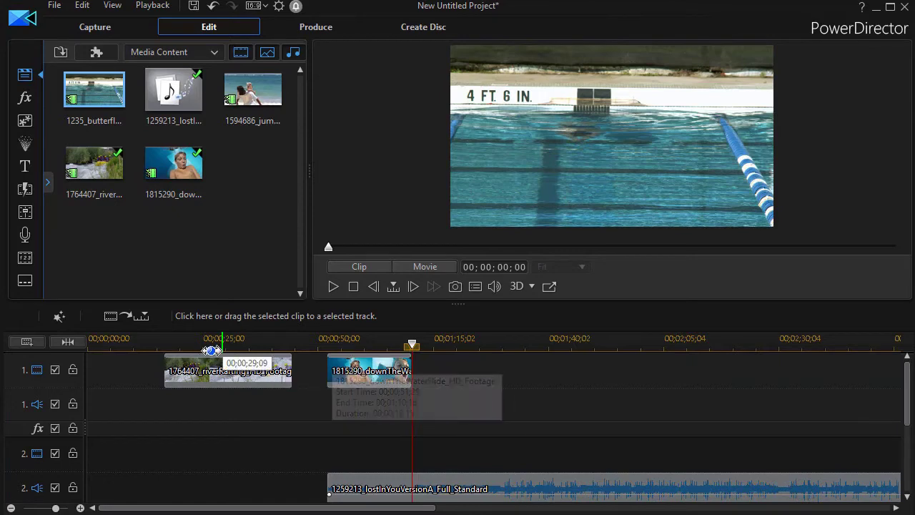
# Overwrite track 1 with the butterflyMan clip at the rafting clip's end, then delete it
pyautogui.click(245, 368)
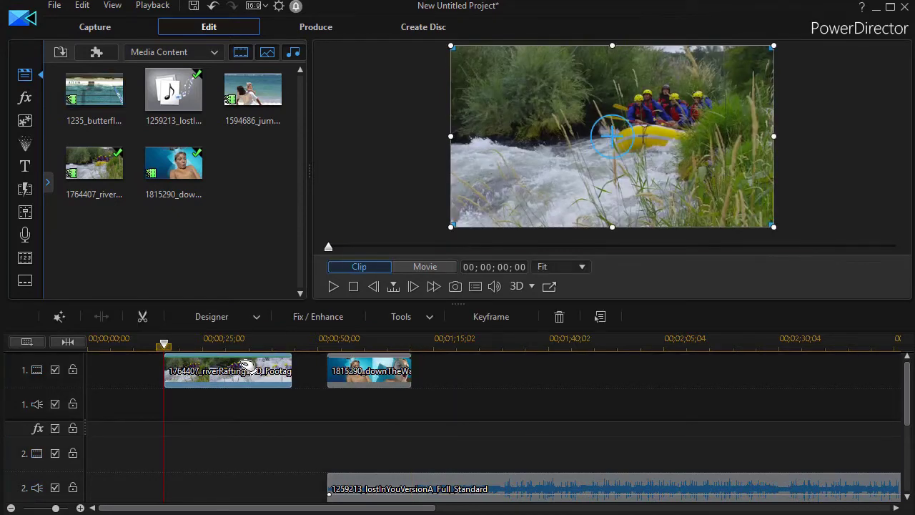
pyautogui.press('End')
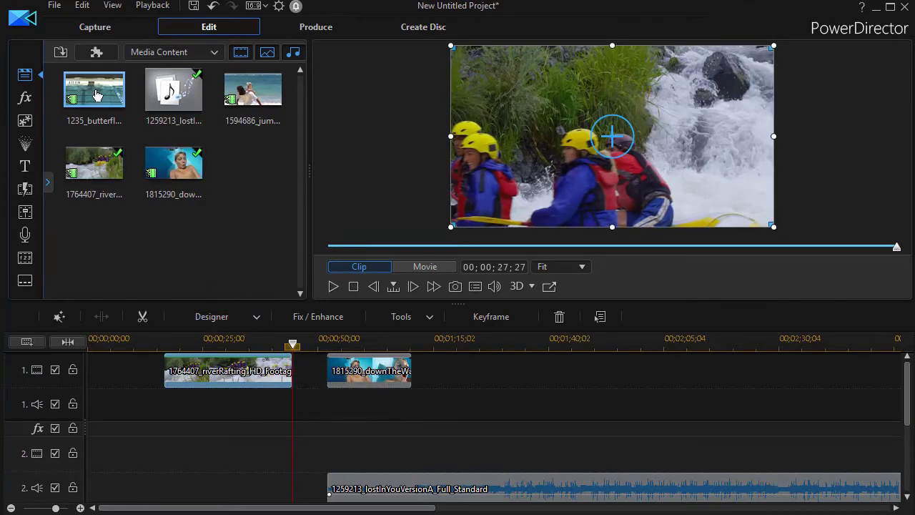
pyautogui.click(98, 95)
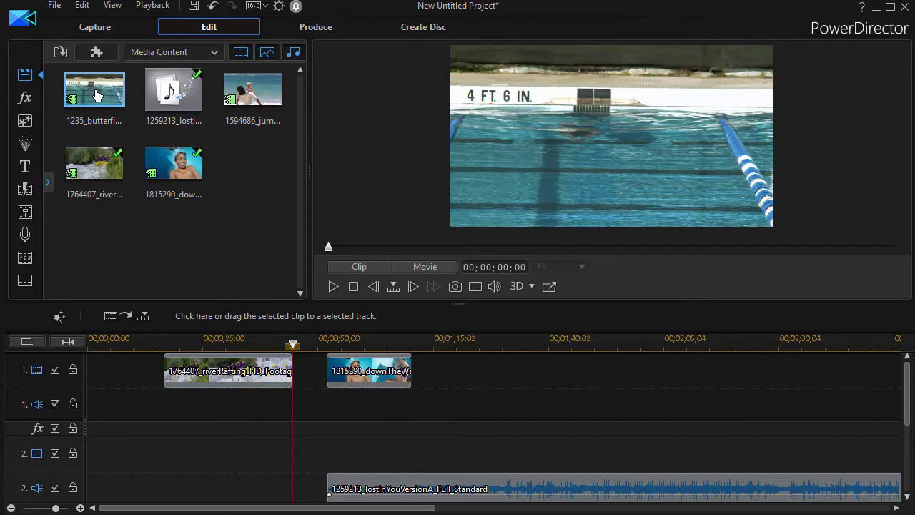
pyautogui.click(143, 317)
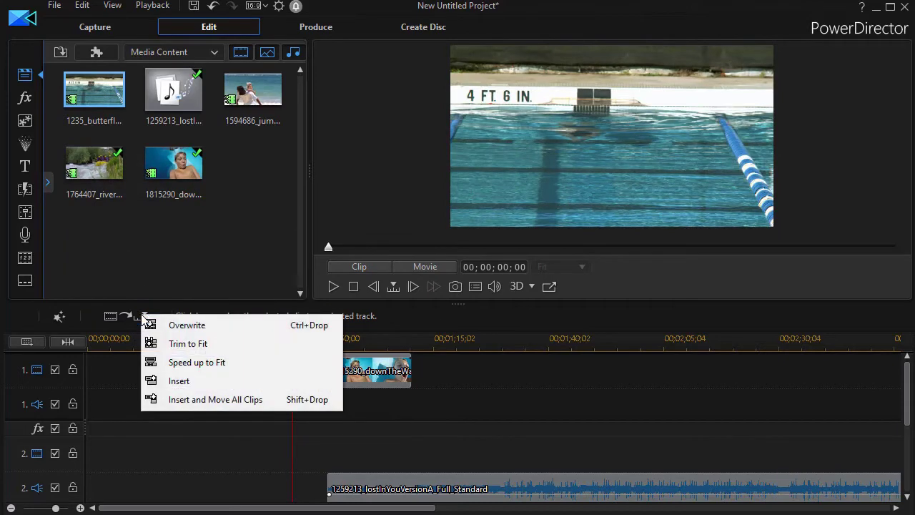
pyautogui.click(208, 324)
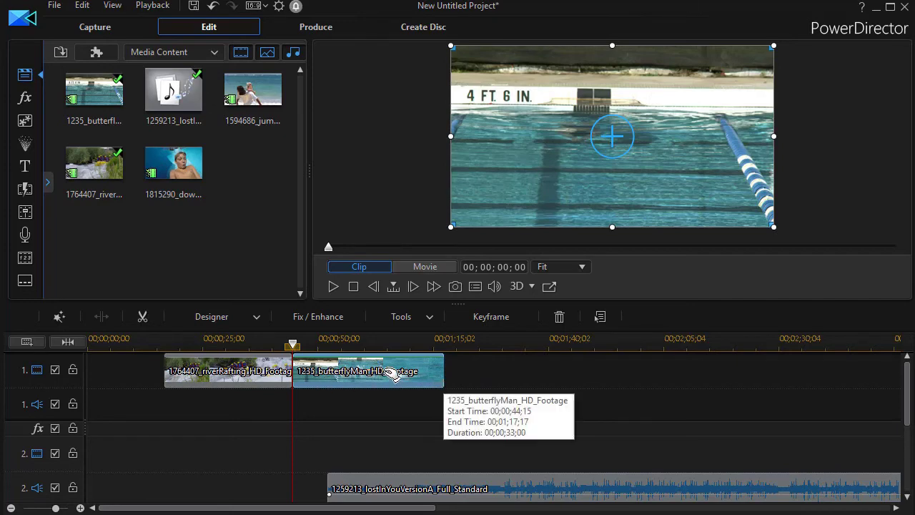
pyautogui.press('Delete')
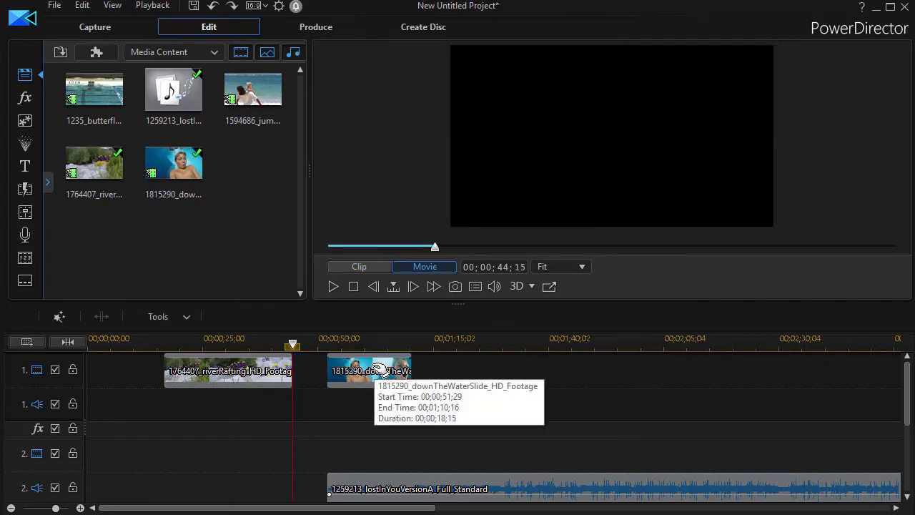
# Place the butterflyMan clip trimmed to fit the gap before the water-slide clip, then delete it
pyautogui.click(72, 79)
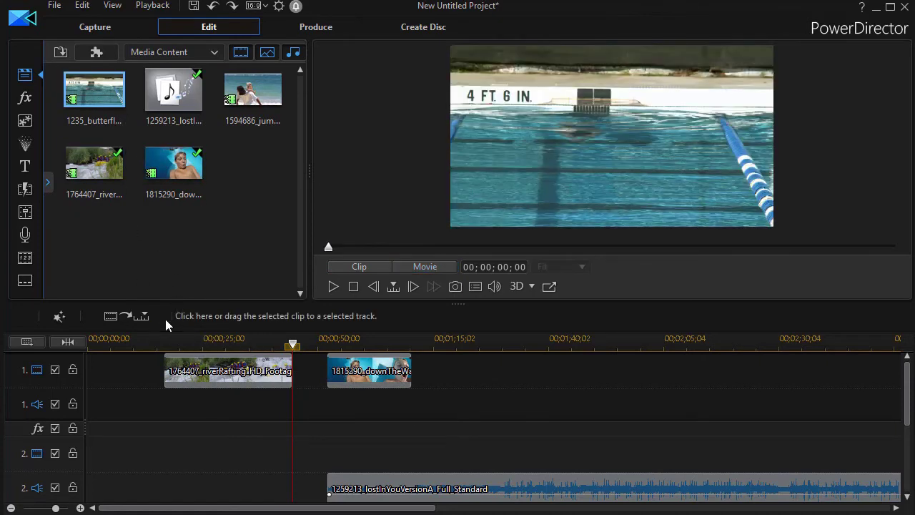
pyautogui.click(145, 316)
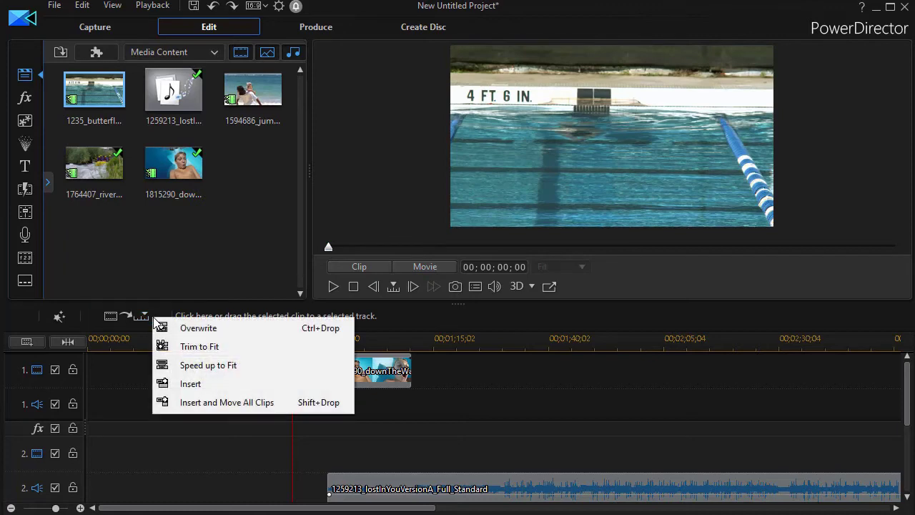
pyautogui.click(221, 347)
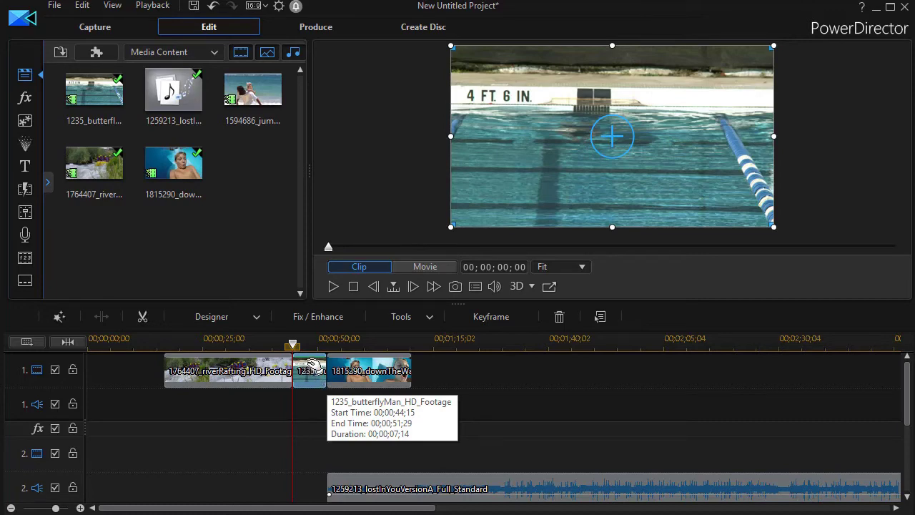
pyautogui.press('Delete')
pyautogui.click(95, 89)
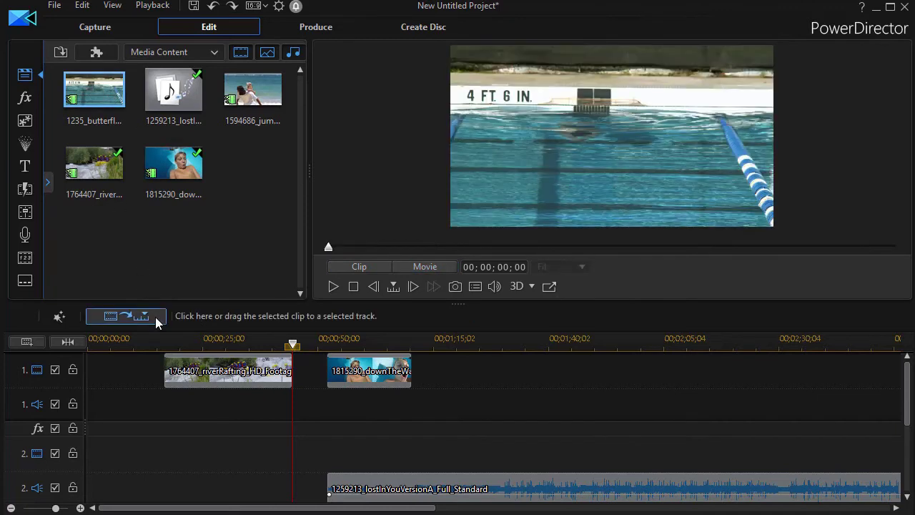
pyautogui.click(152, 316)
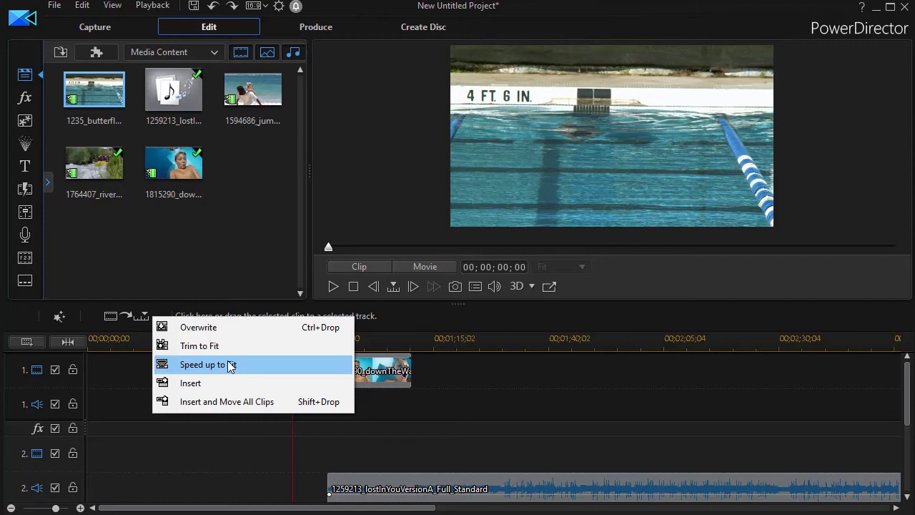
pyautogui.click(228, 367)
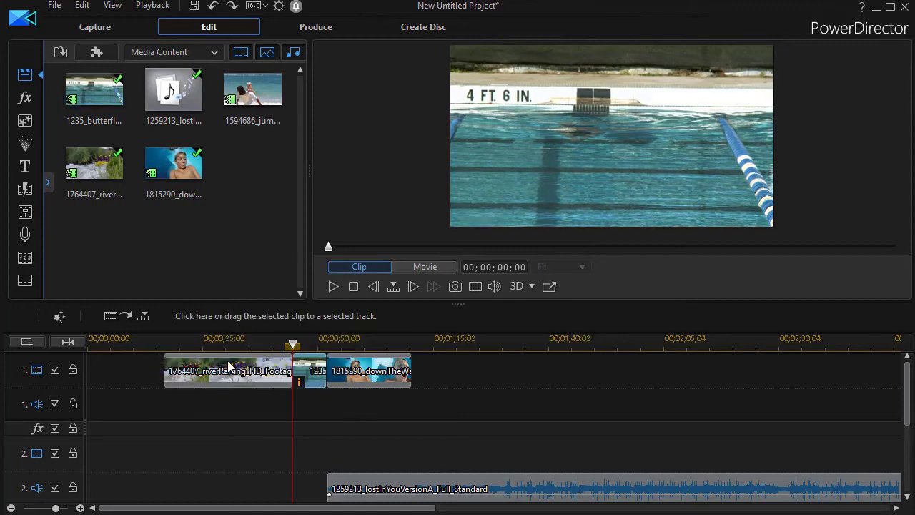
pyautogui.click(333, 287)
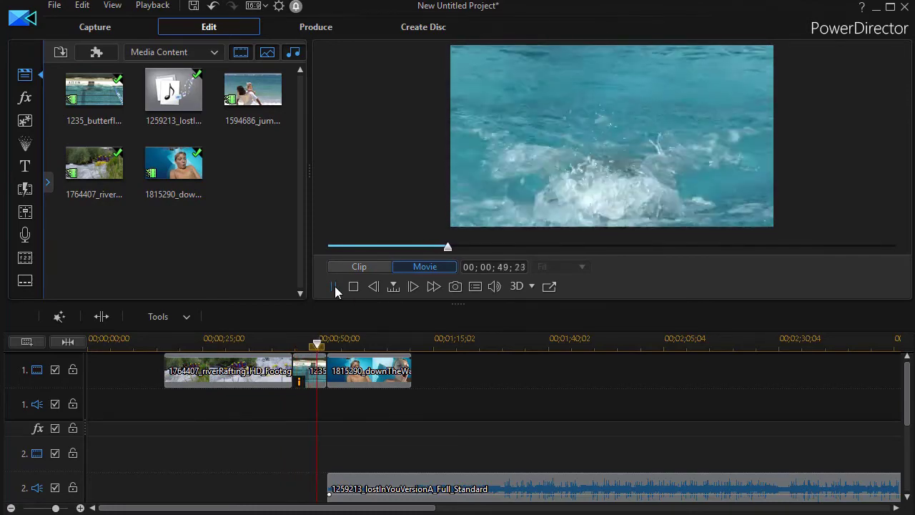
pyautogui.click(335, 286)
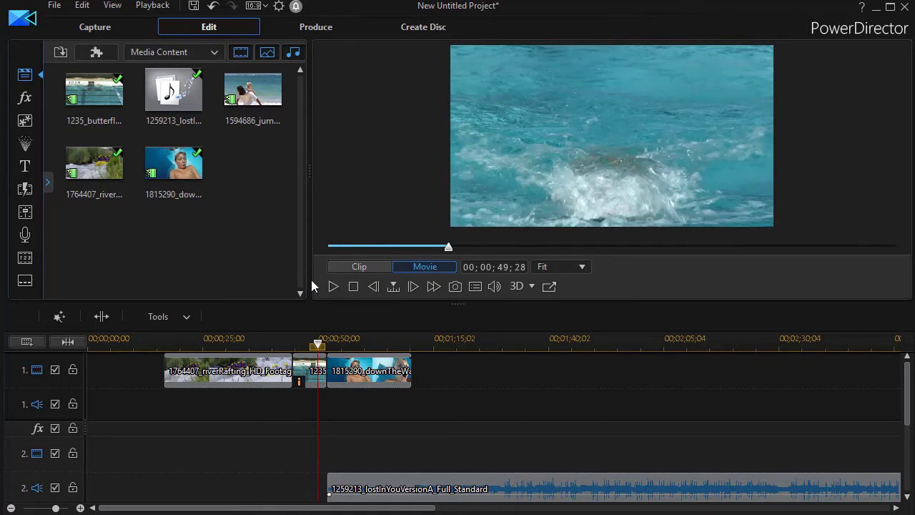
pyautogui.press('Delete')
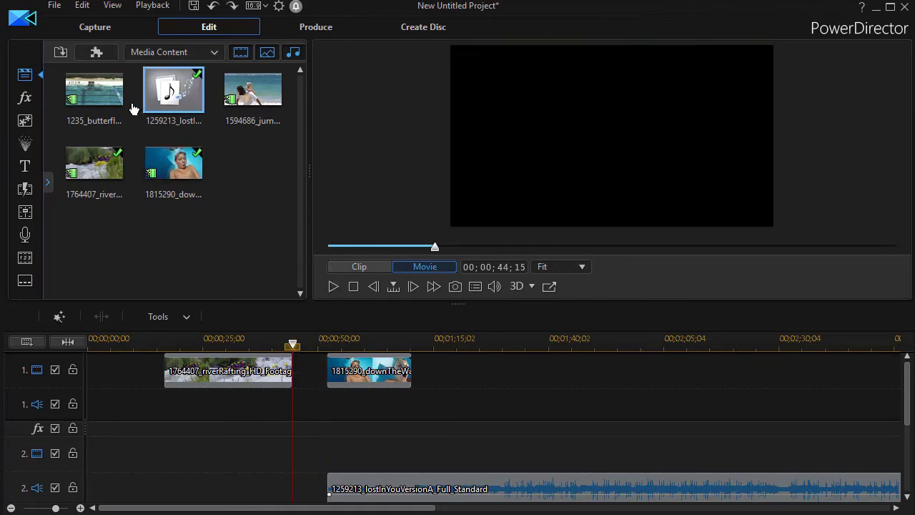
pyautogui.click(110, 99)
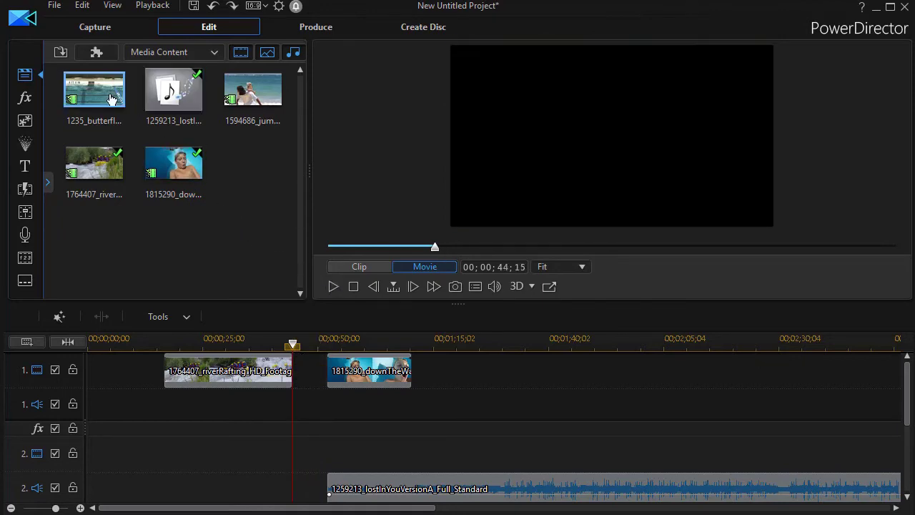
# Insert the butterflyMan clip at the playhead on track 1, then delete it and reselect it in the library
pyautogui.click(145, 316)
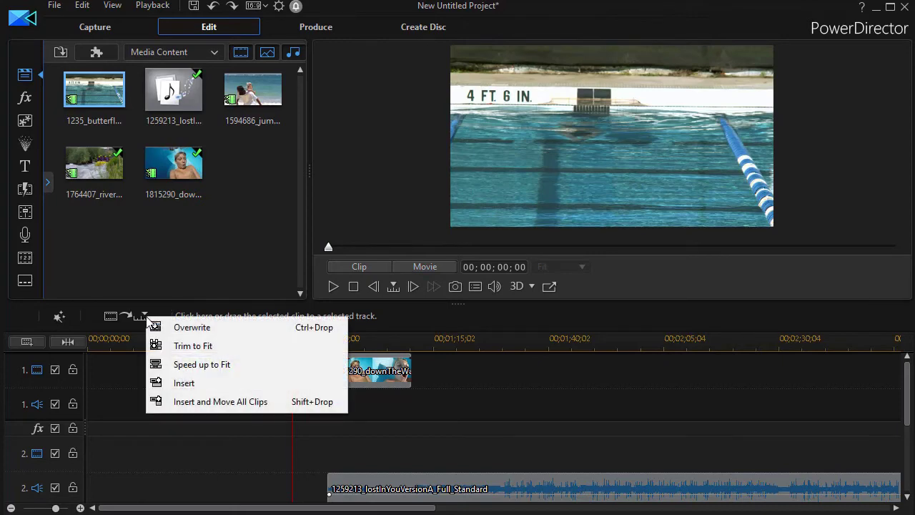
pyautogui.click(202, 383)
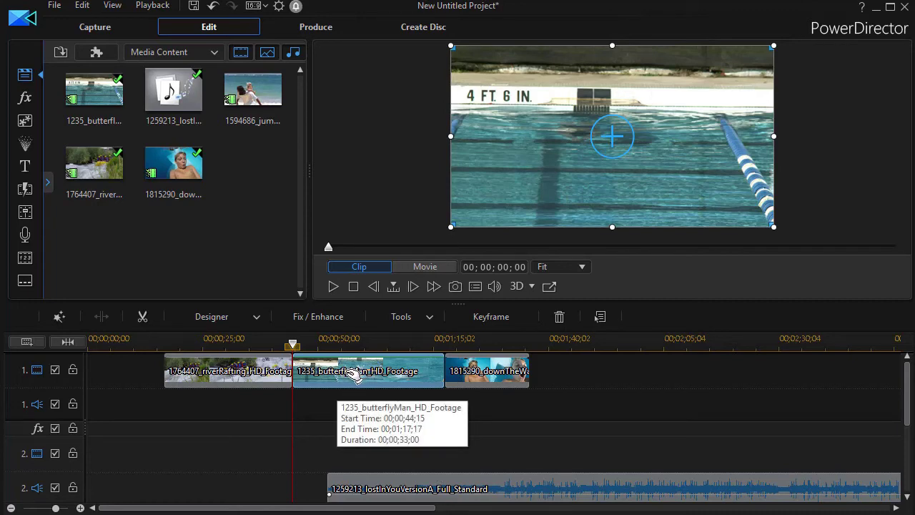
pyautogui.press('Delete')
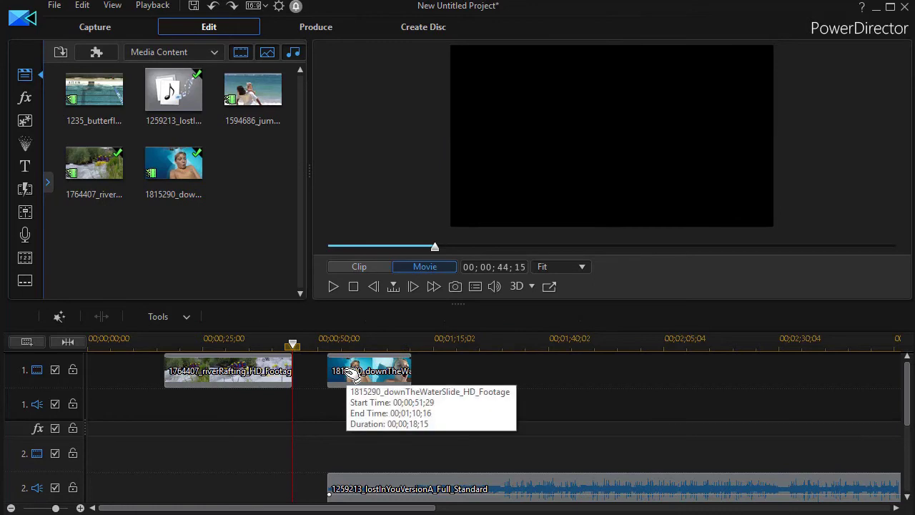
pyautogui.click(99, 91)
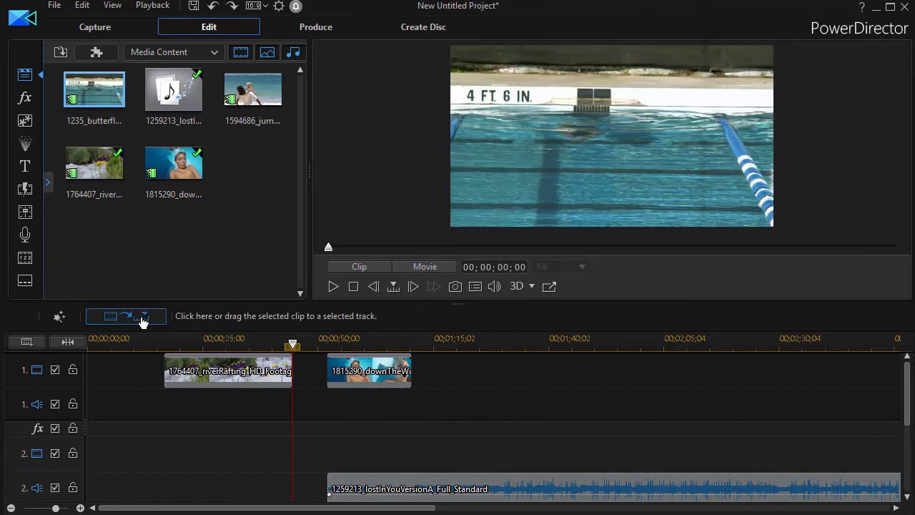
pyautogui.click(144, 319)
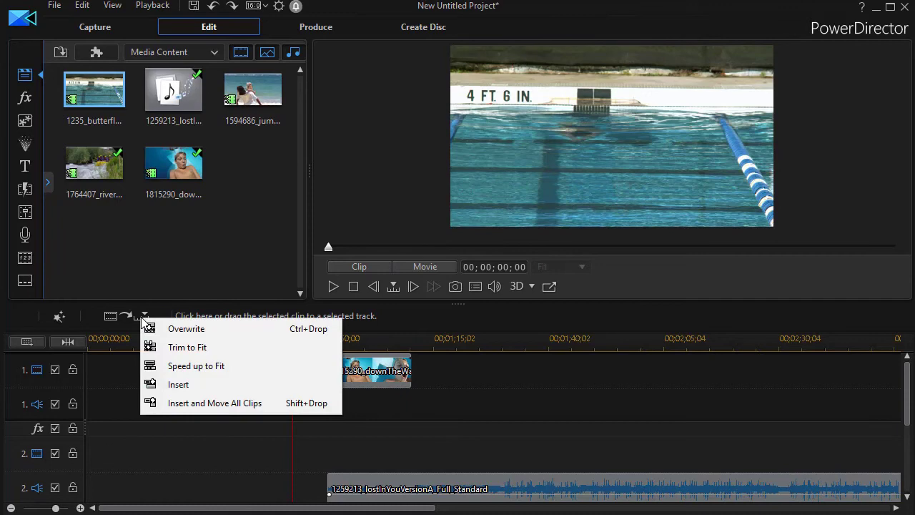
pyautogui.click(212, 403)
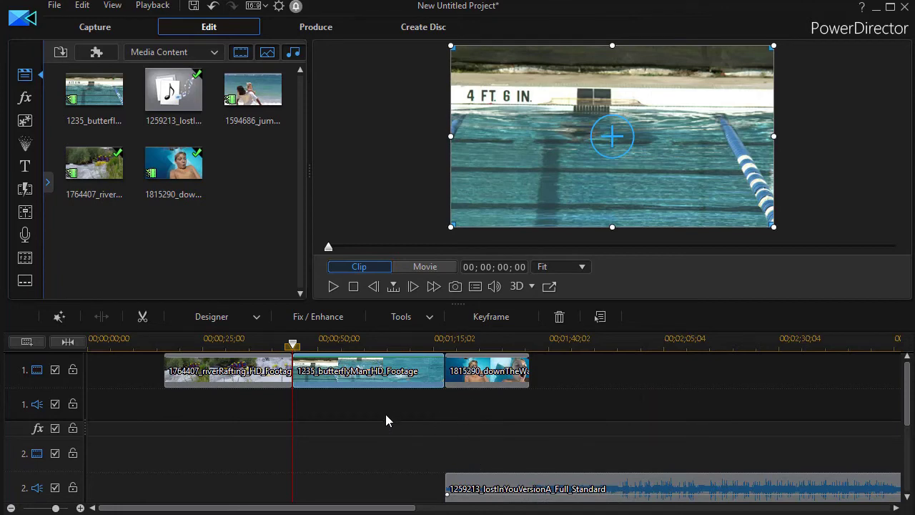
pyautogui.press('Delete')
pyautogui.click(227, 98)
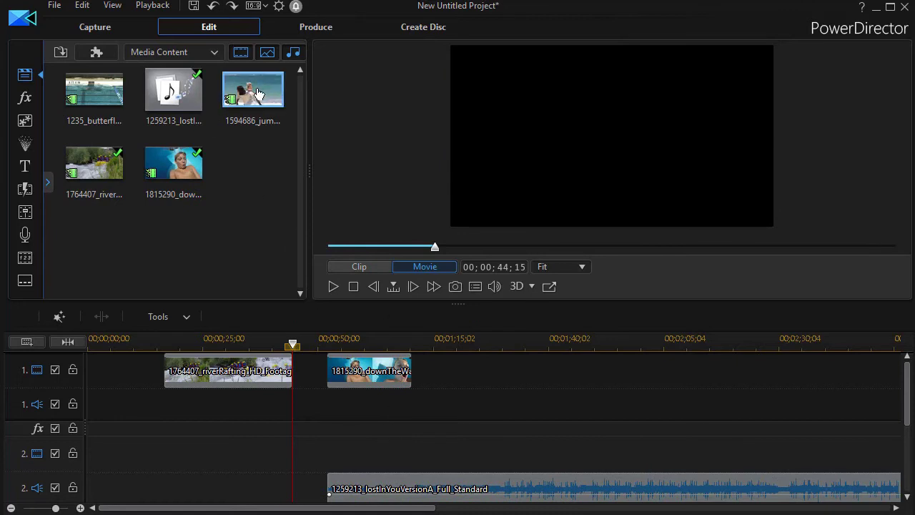
pyautogui.click(257, 94)
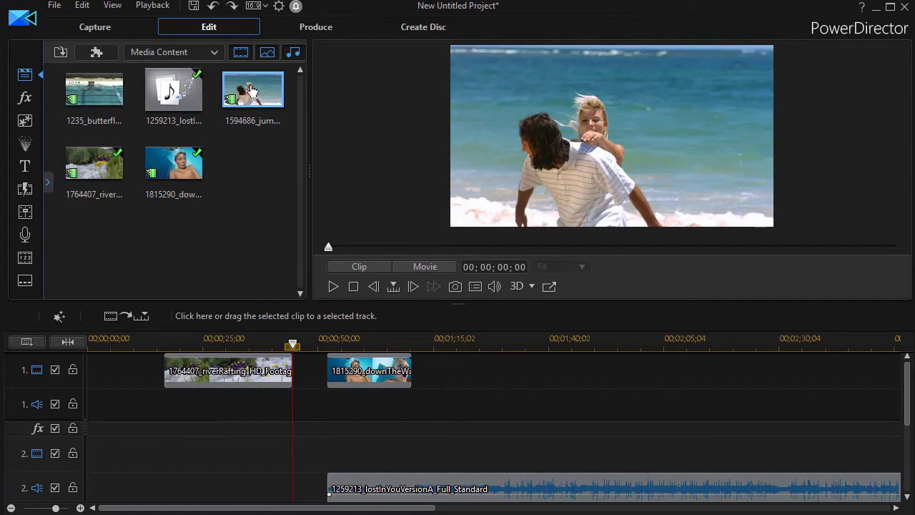
# Insert jumpOnHisBack after the raft clip, pushing later clips right, then drag butterflyMan onto the waterslide clip
pyautogui.moveTo(250, 91); pyautogui.dragTo(292, 379)
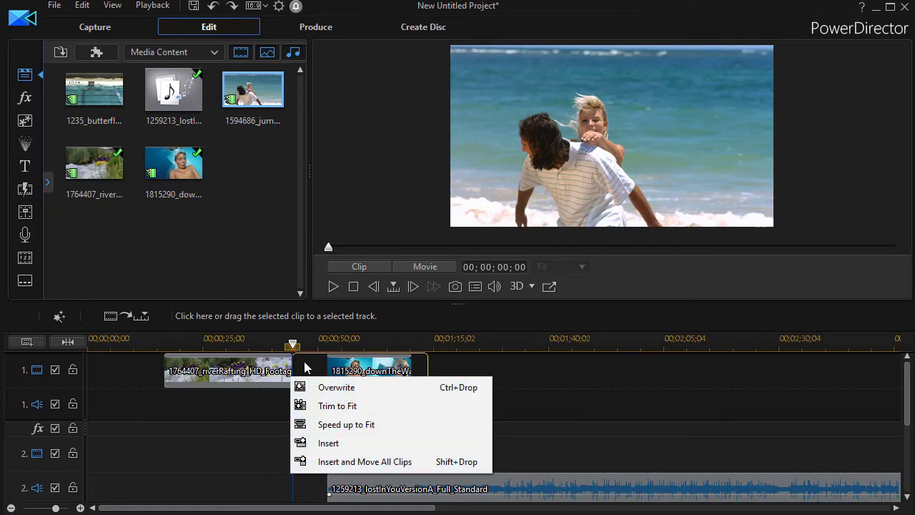
pyautogui.click(363, 463)
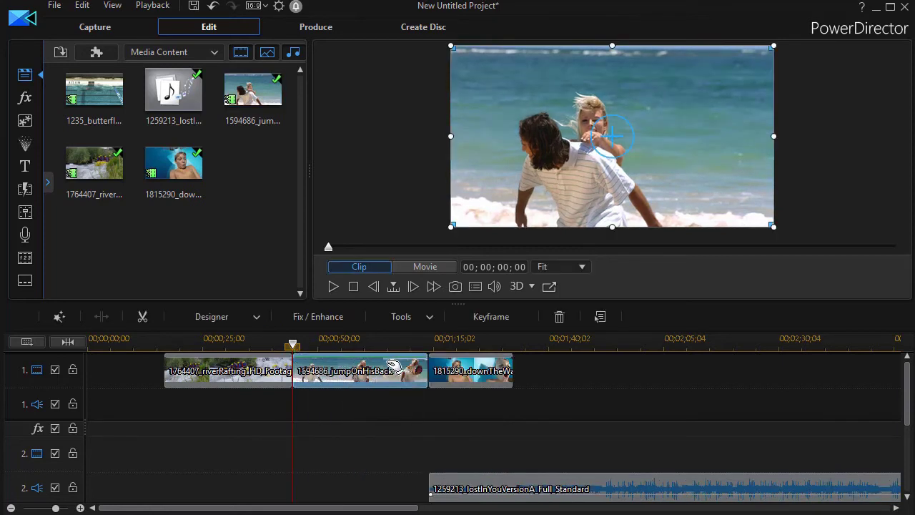
pyautogui.moveTo(393, 368); pyautogui.dragTo(427, 369)
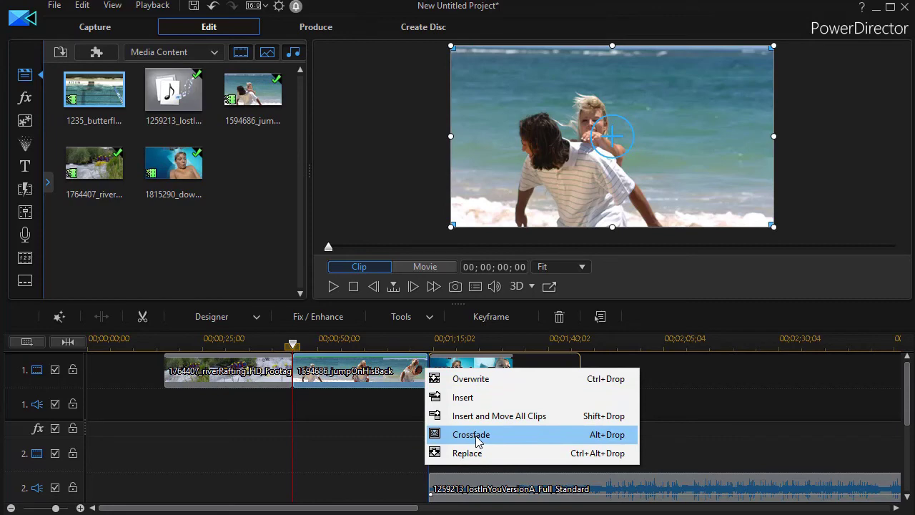
pyautogui.click(476, 437)
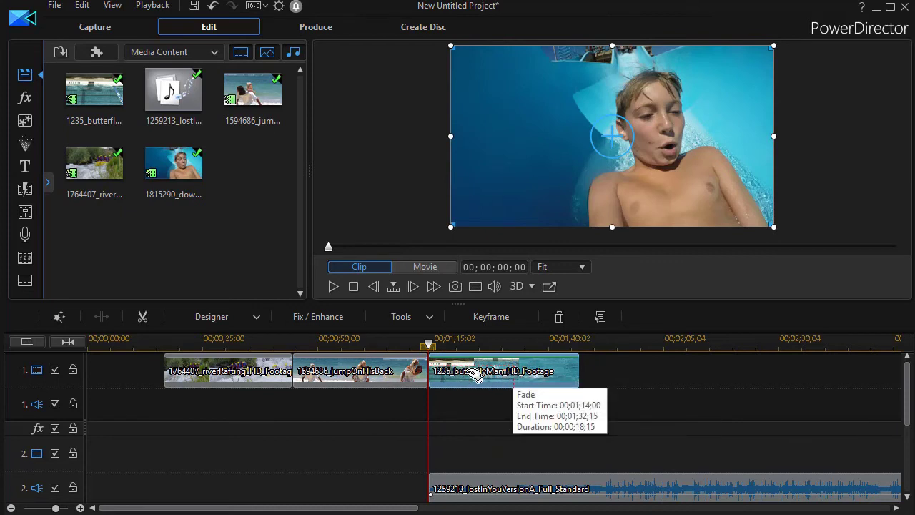
pyautogui.moveTo(436, 365); pyautogui.dragTo(500, 358)
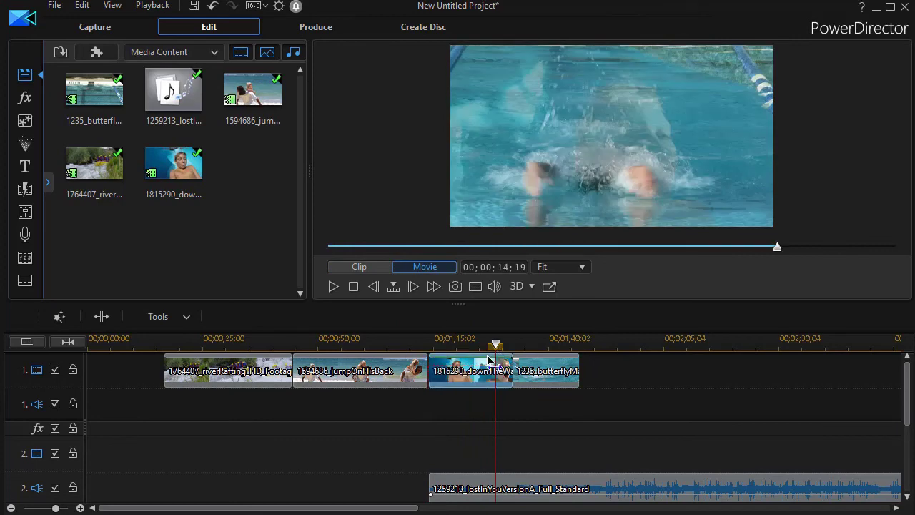
pyautogui.click(458, 372)
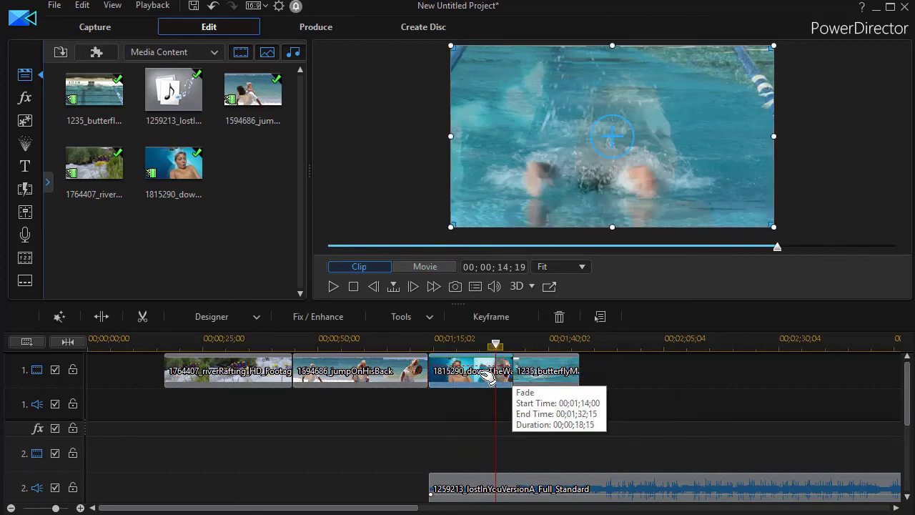
pyautogui.moveTo(492, 343)
pyautogui.mouseDown()
pyautogui.moveTo(465, 353)
pyautogui.moveTo(490, 355)
pyautogui.mouseUp()
pyautogui.click(457, 377)
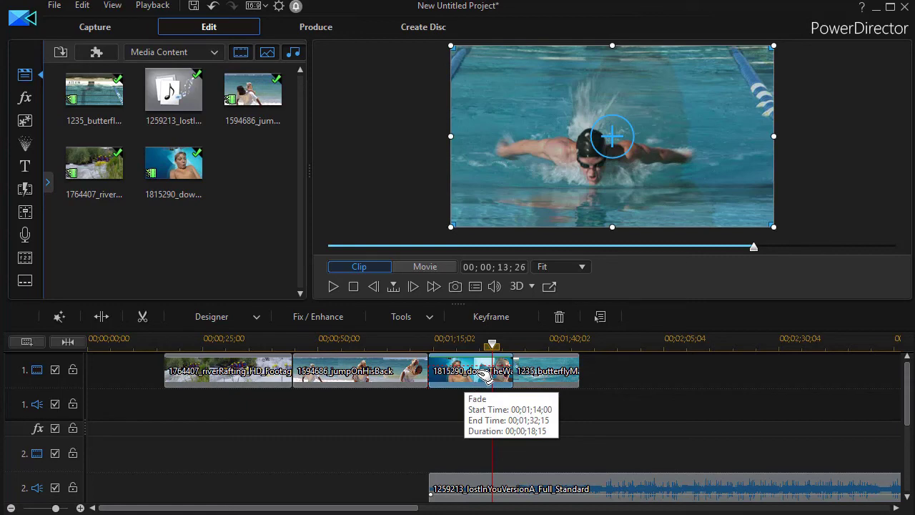
pyautogui.press('Delete')
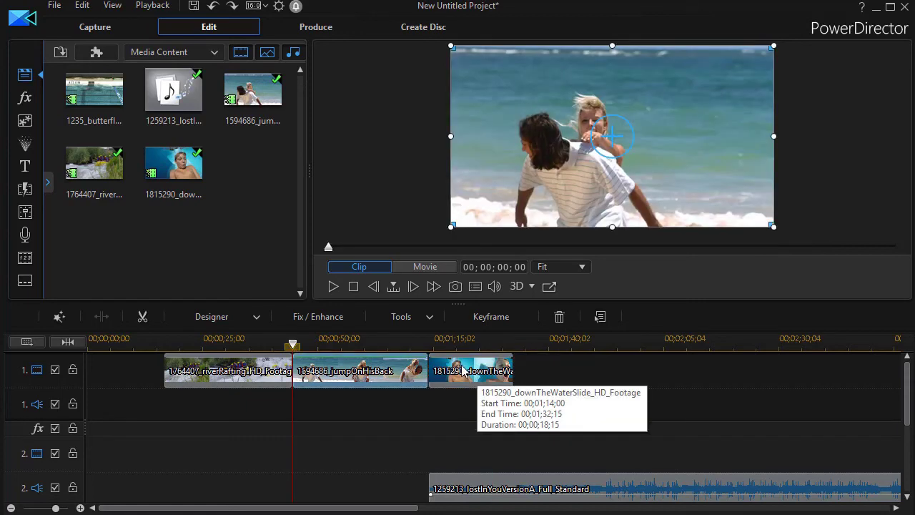
pyautogui.moveTo(461, 370); pyautogui.dragTo(537, 370)
# Align the music with the waterslide clip and crossfade butterflyMan from the gap into it
pyautogui.moveTo(593, 477); pyautogui.dragTo(675, 476)
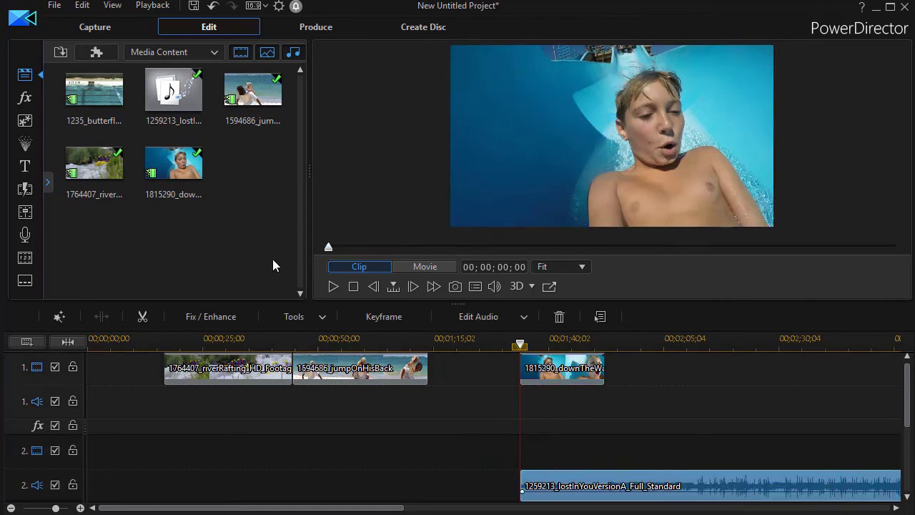
pyautogui.moveTo(65, 78); pyautogui.dragTo(428, 367)
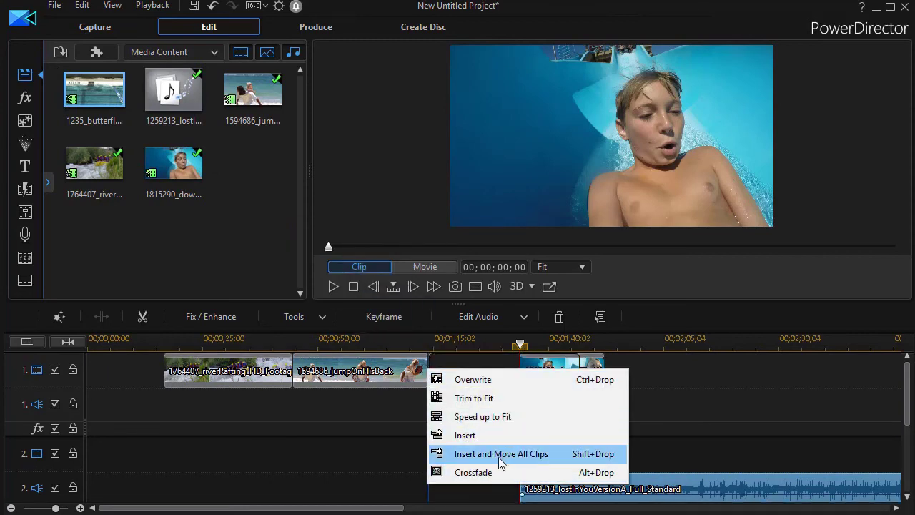
pyautogui.click(492, 471)
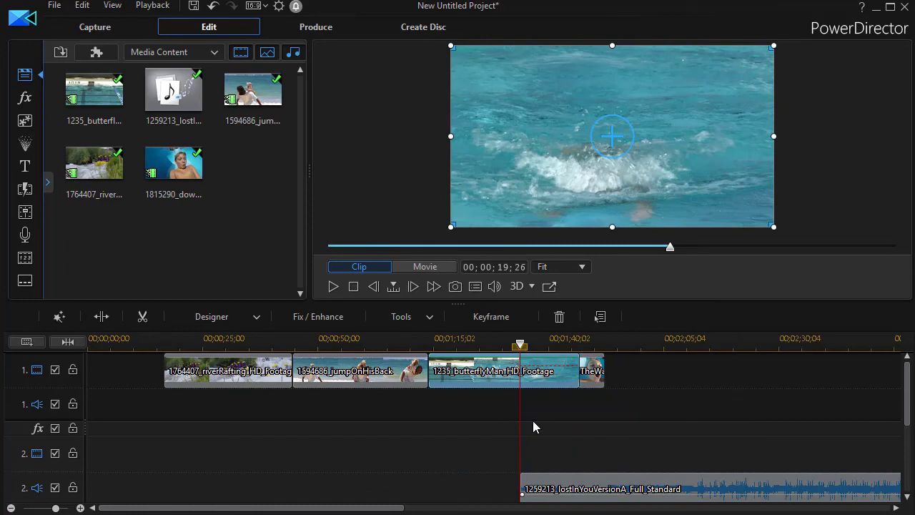
# Scrub the playhead through the butterflyMan-to-waterslide crossfade to preview it
pyautogui.click(665, 371)
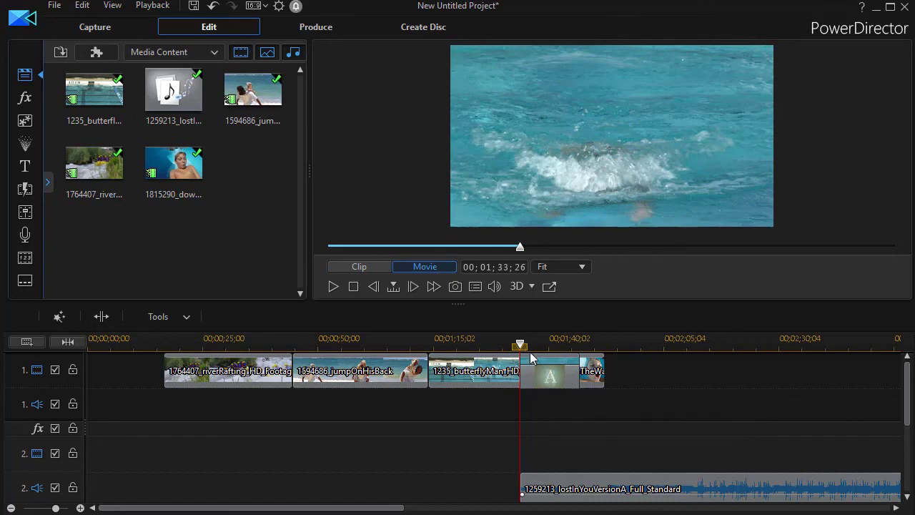
pyautogui.moveTo(521, 345); pyautogui.dragTo(551, 348)
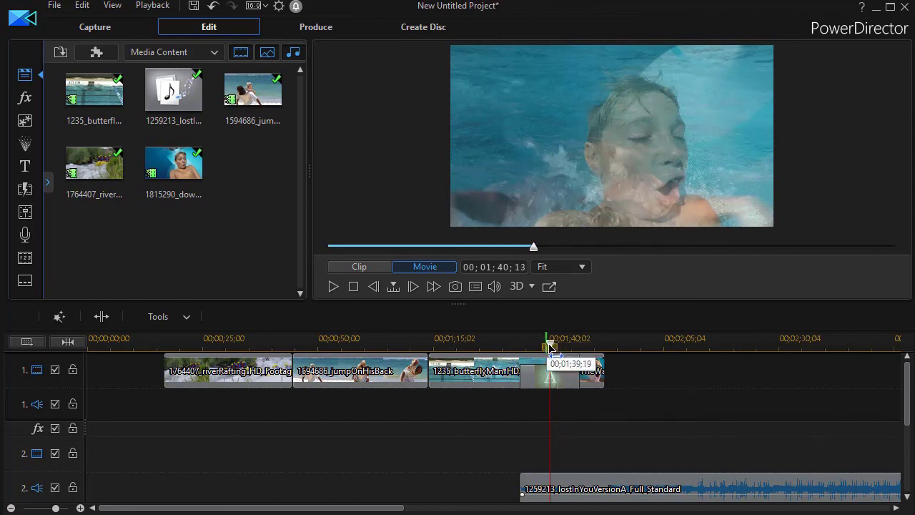
pyautogui.moveTo(549, 345); pyautogui.dragTo(477, 357)
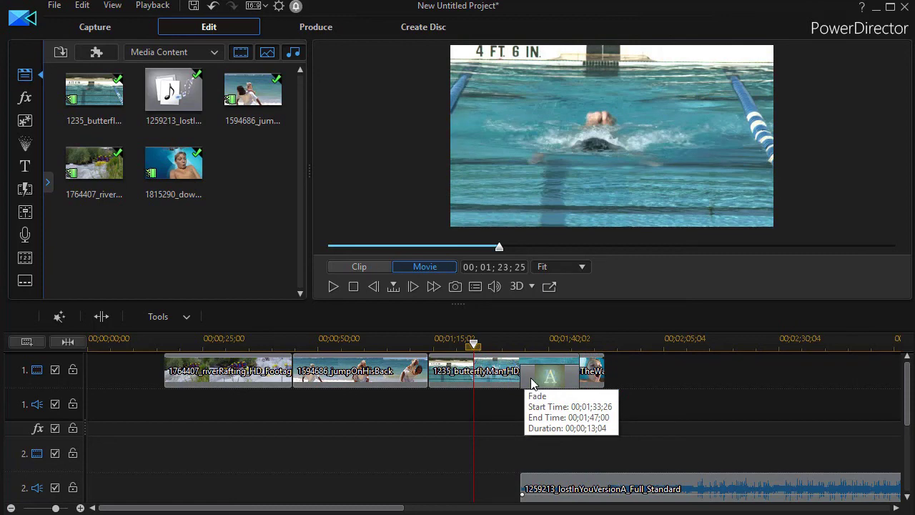
# Delete the butterflyMan clip and slide the waterslide clip left against jumpOnHisBack at 1:14
pyautogui.click(473, 369)
pyautogui.press('Delete')
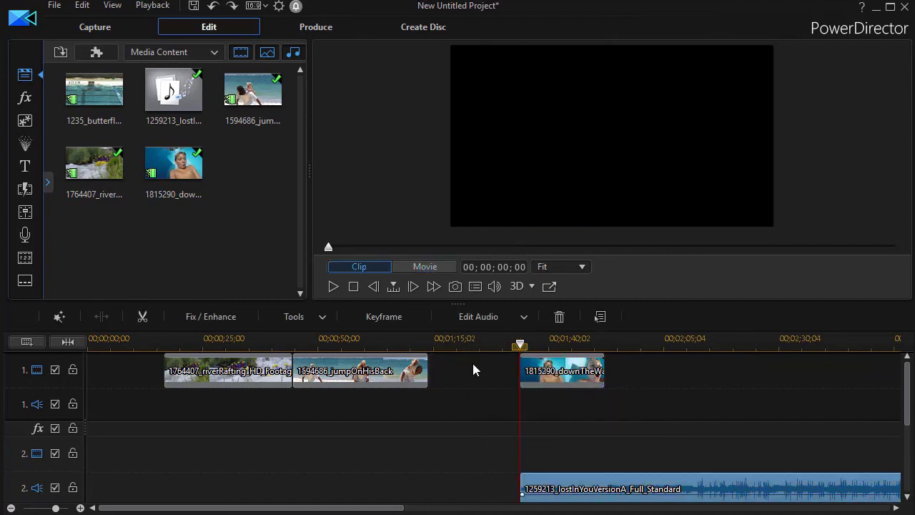
pyautogui.moveTo(541, 371); pyautogui.dragTo(449, 371)
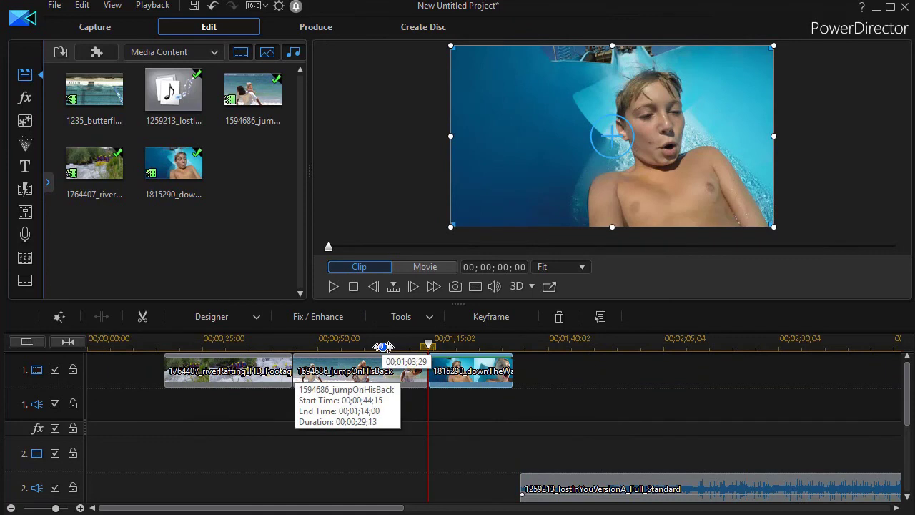